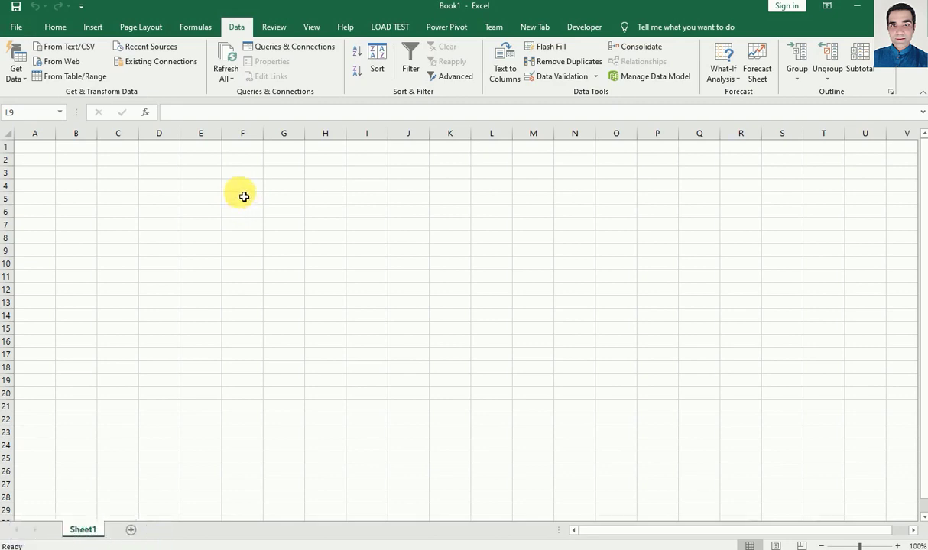
Step: Start a From Web import using the pasted SIS login address as the source
left_click(228, 78)
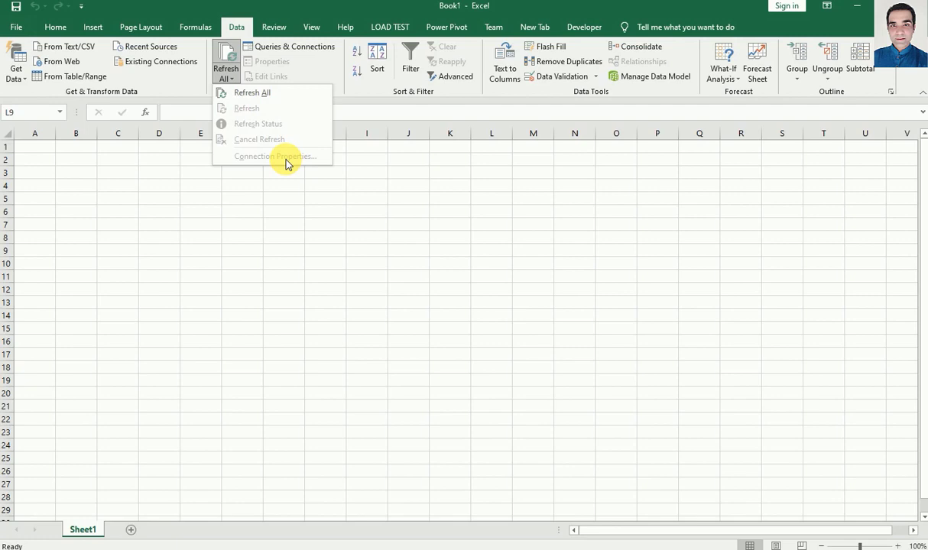
left_click(228, 181)
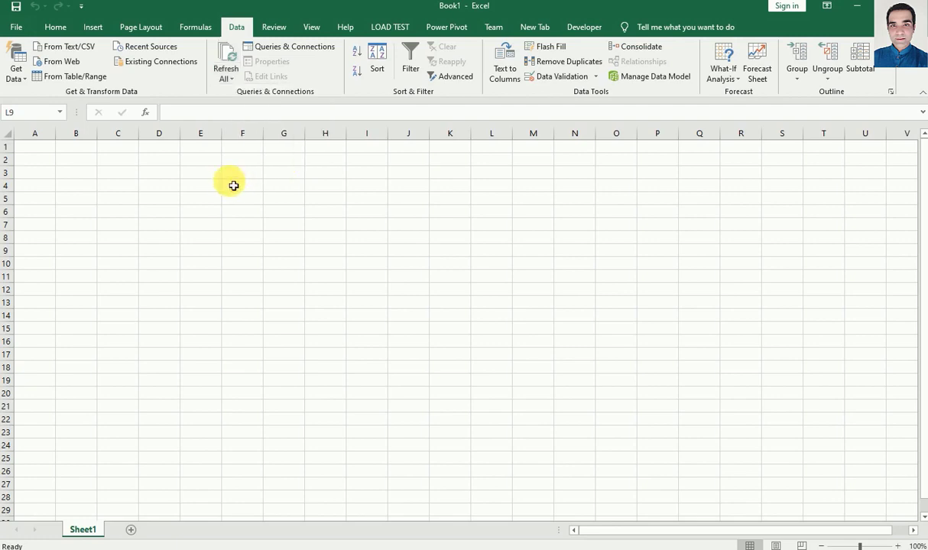
left_click(53, 61)
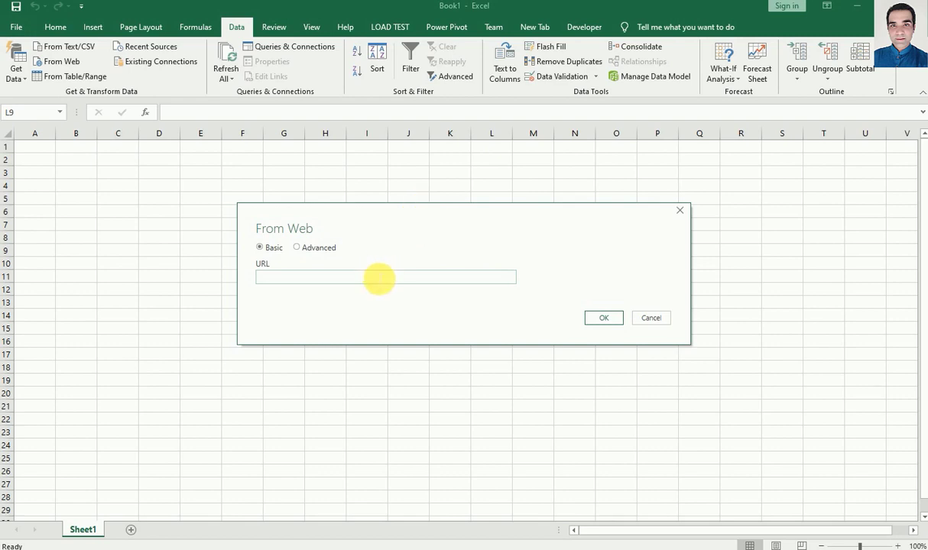
right_click(375, 276)
left_click(404, 330)
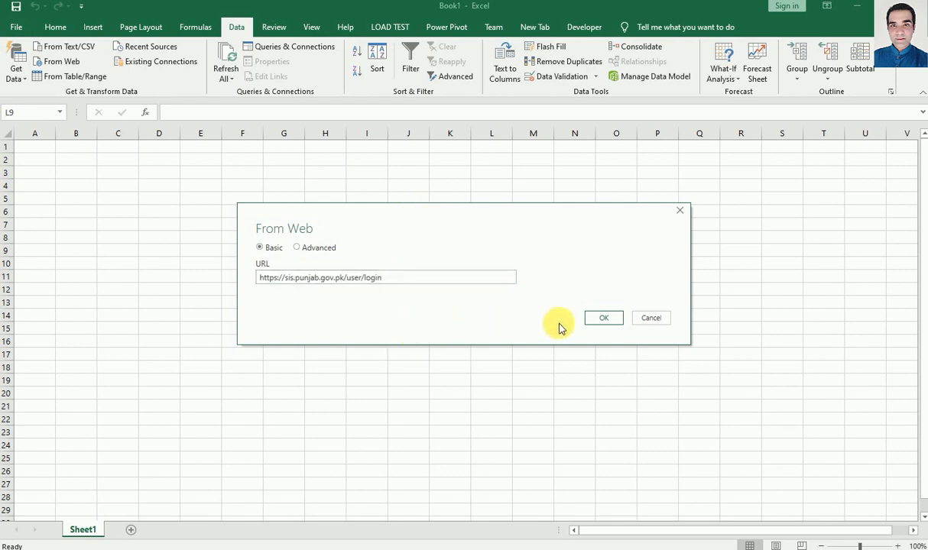
left_click(602, 318)
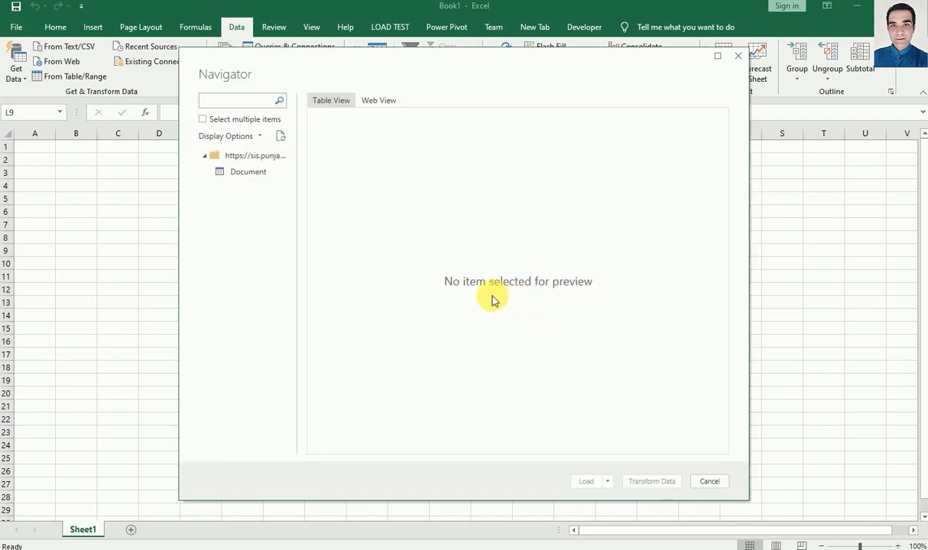
Step: Preview the SIS login page, try signing in, then close the Navigator without loading data
left_click(378, 100)
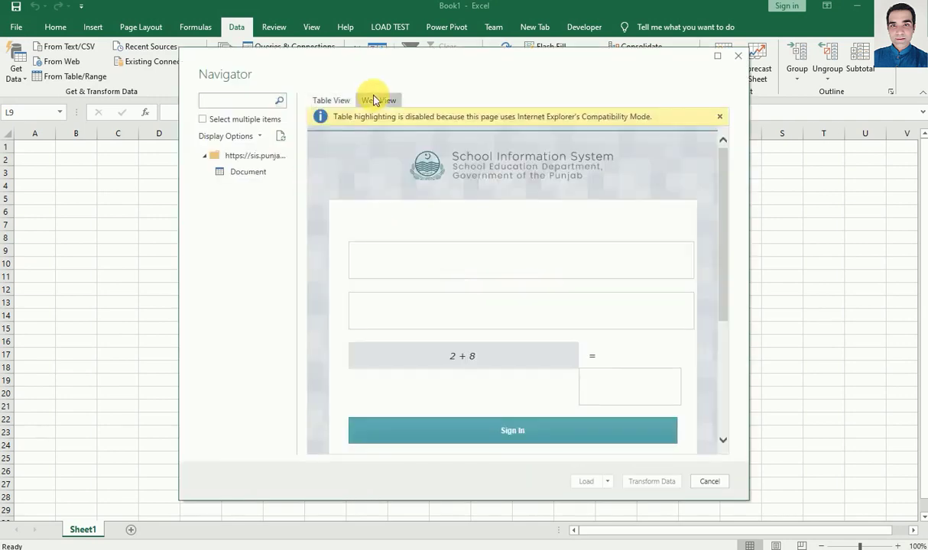
scroll(489, 256, "down", 1)
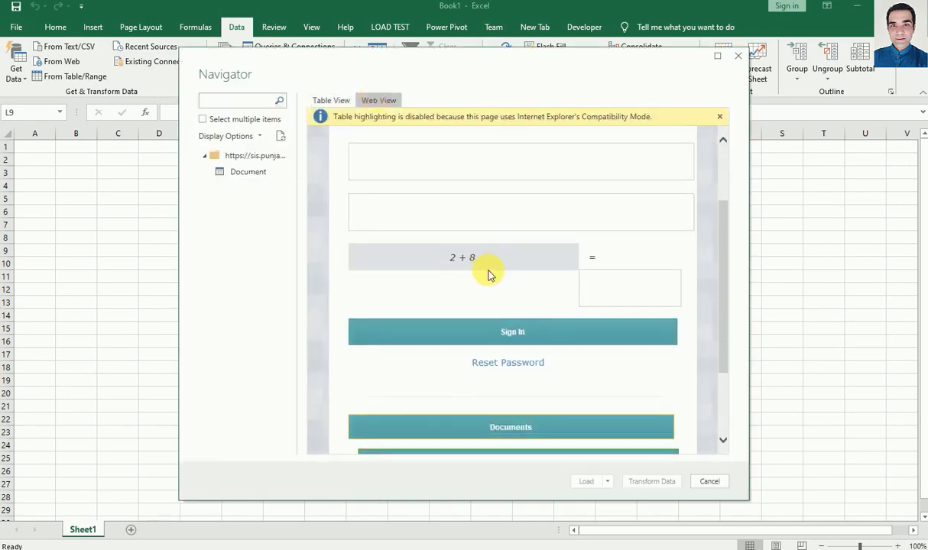
left_click(497, 336)
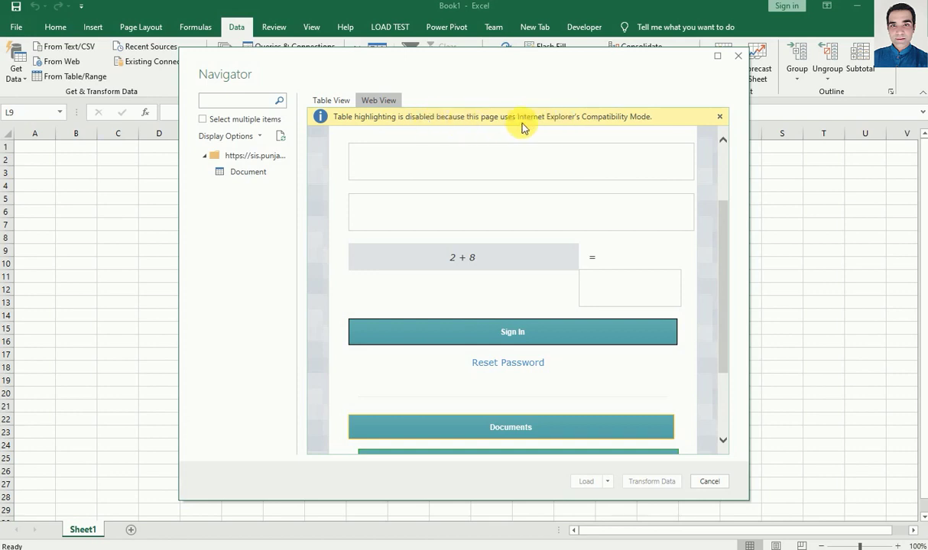
scroll(504, 227, "down", 2)
scroll(503, 226, "up", 4)
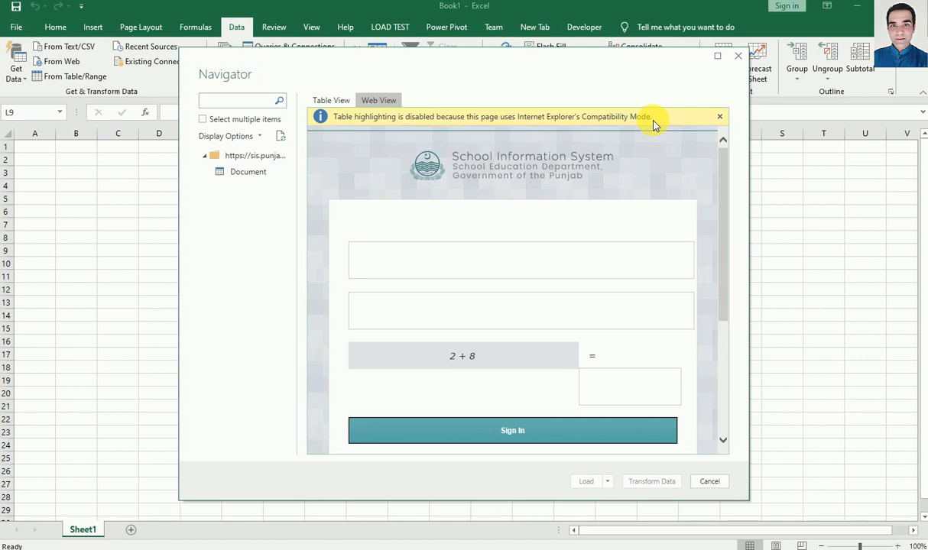
left_click(737, 55)
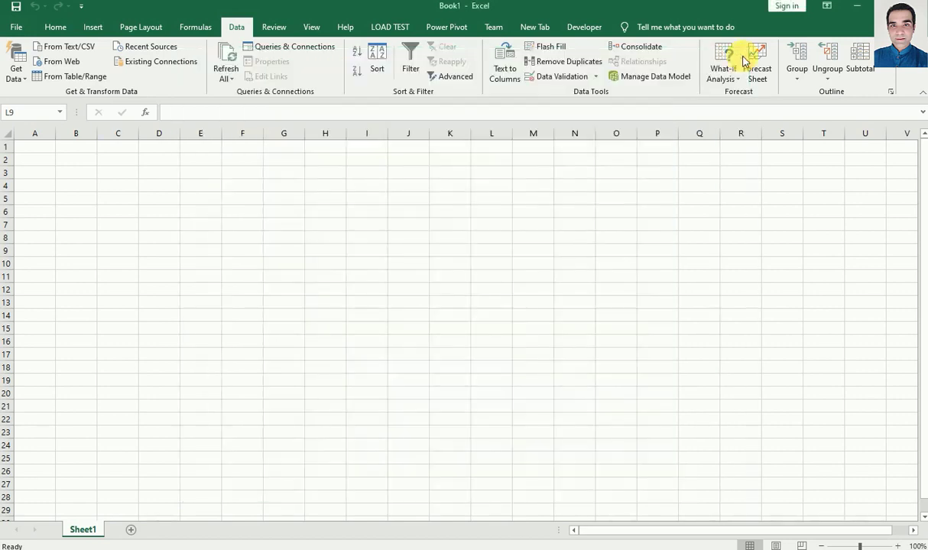
left_click(221, 79)
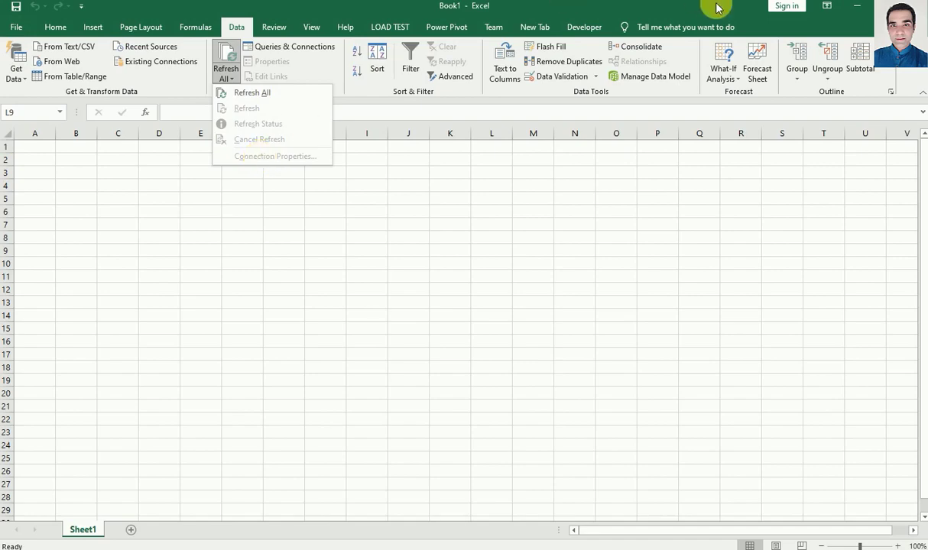
Step: Minimize Excel and launch VMware Workstation Pro from the desktop Shortcuts folder
left_click(854, 8)
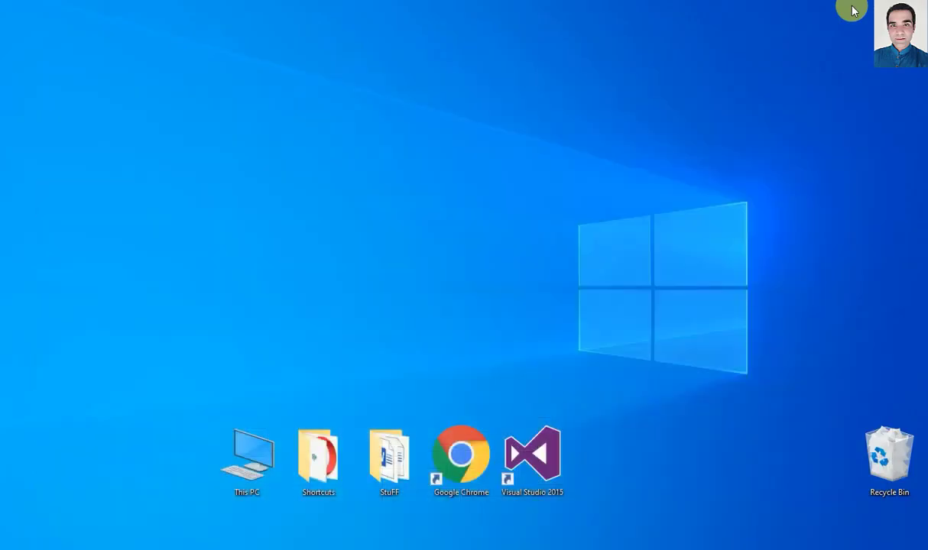
double_click(333, 430)
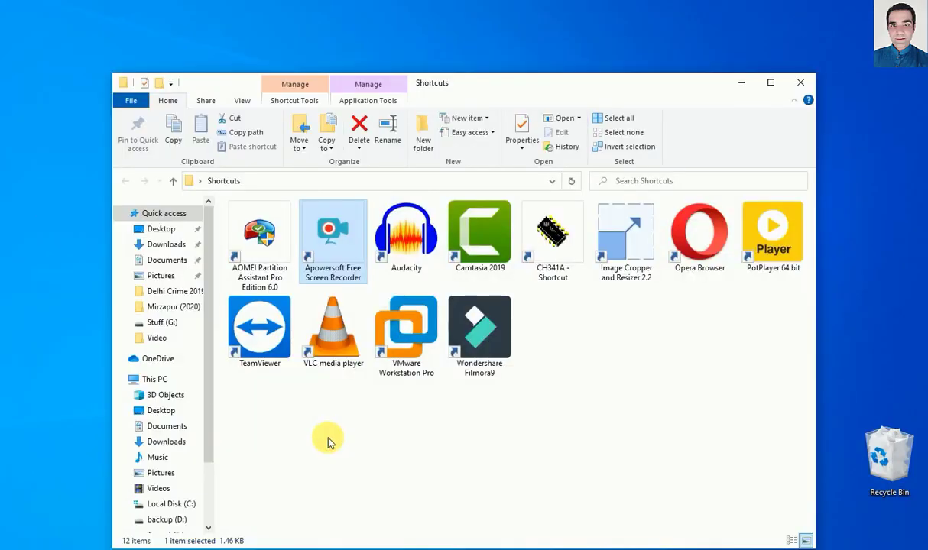
left_click(426, 300)
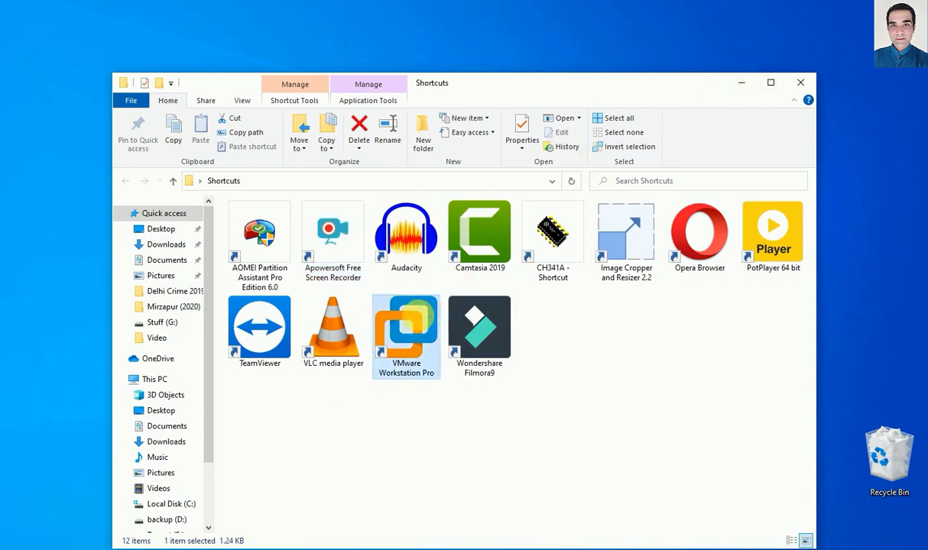
double_click(428, 294)
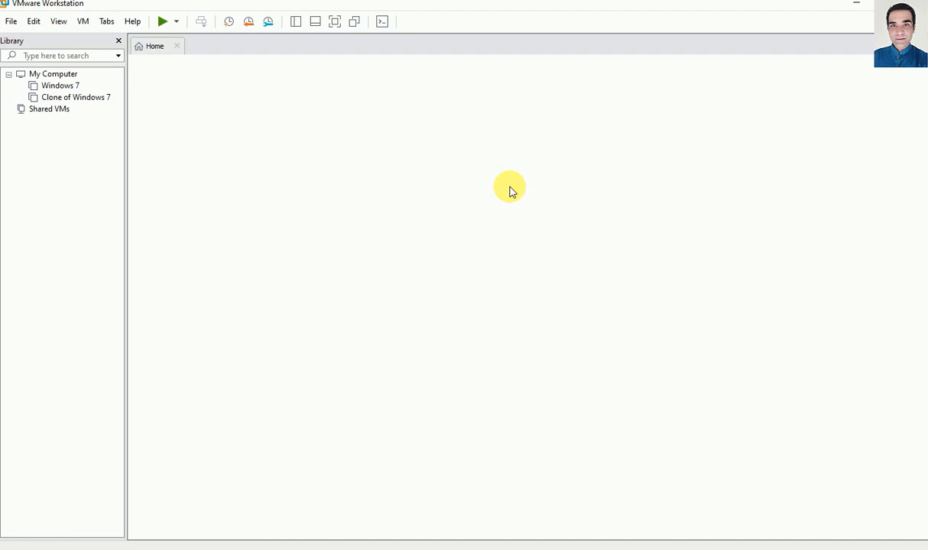
Step: Select Clone of Windows 7 in the Library and power it on
left_click(101, 98)
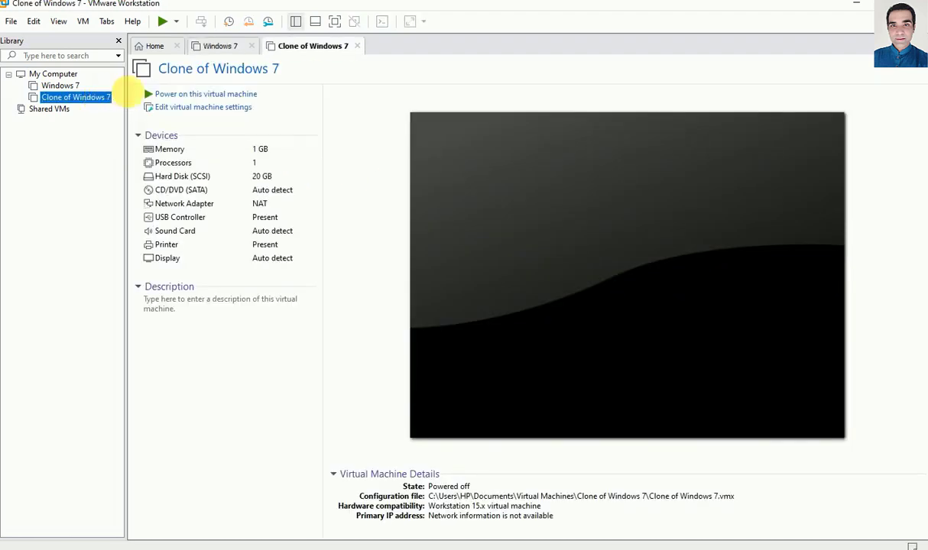
left_click(217, 94)
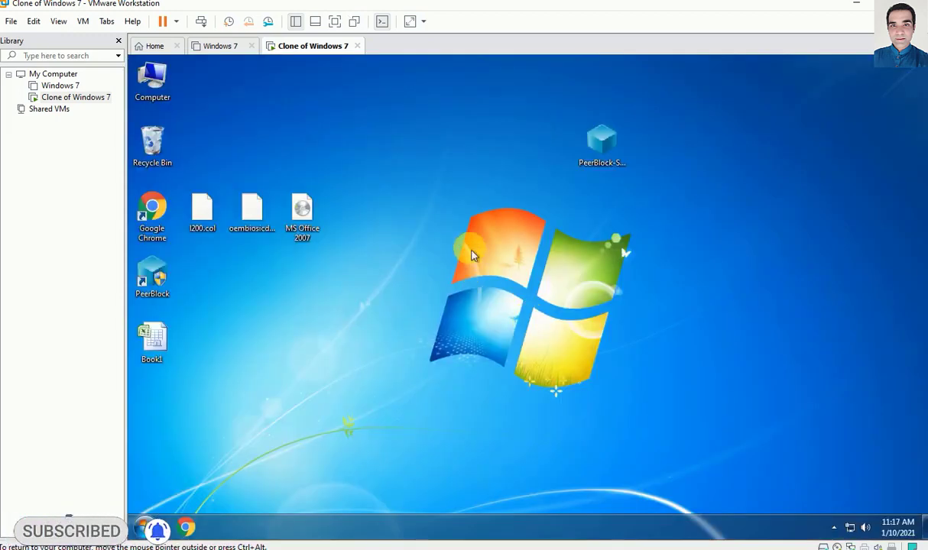
Step: Refresh the guest desktop and drag the MS Office 2007 disc image toward the centre
right_click(474, 253)
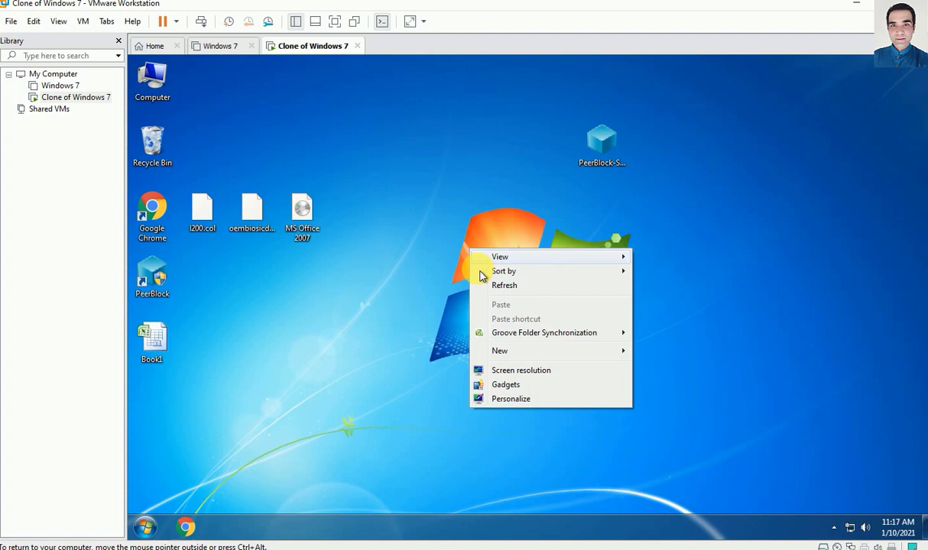
left_click(490, 285)
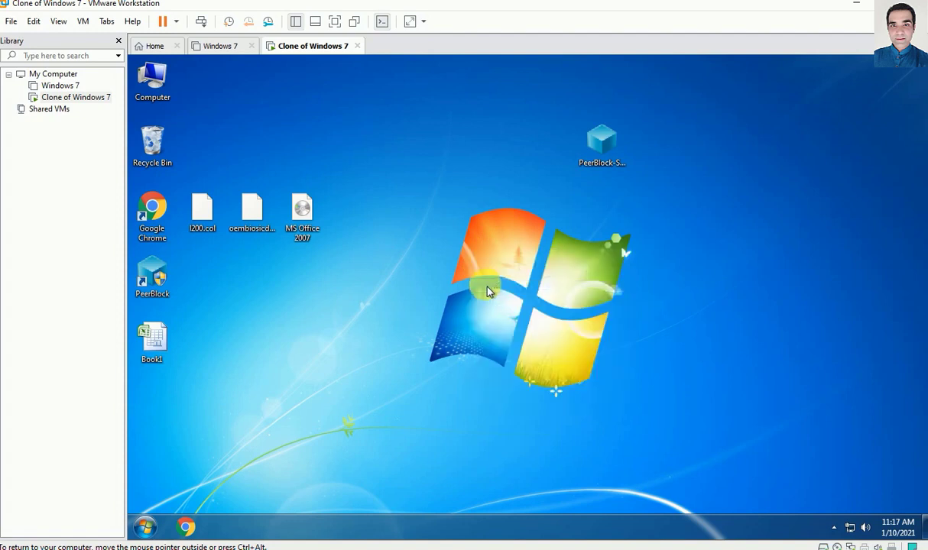
left_click(306, 233)
left_click_drag(312, 245, 462, 244)
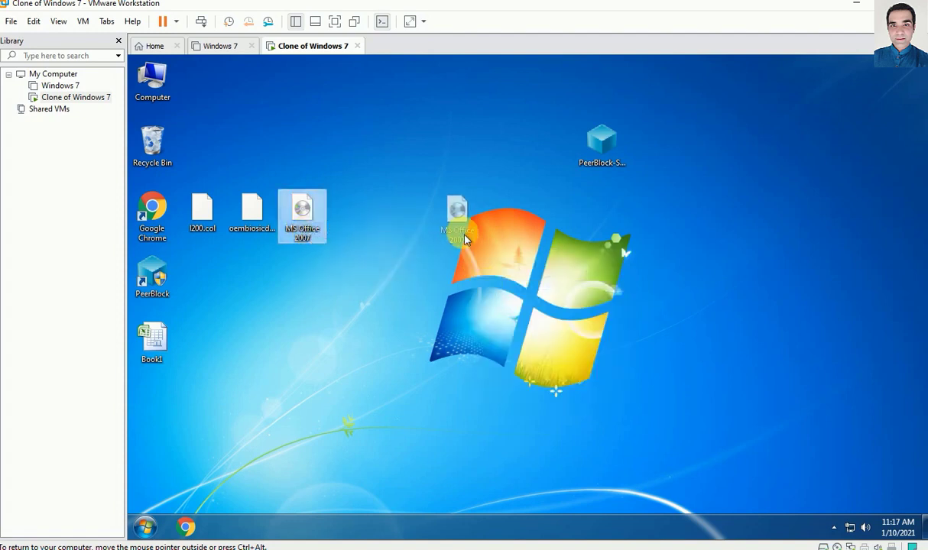
left_click(371, 302)
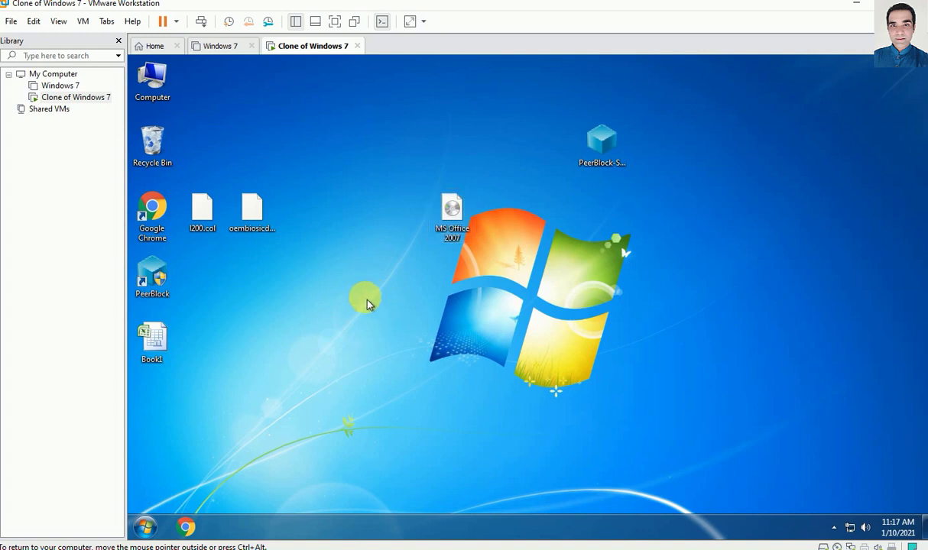
Step: Launch Excel 2007 from All Programs > Microsoft Office, dismiss Document Recovery, and maximize it
left_click(145, 526)
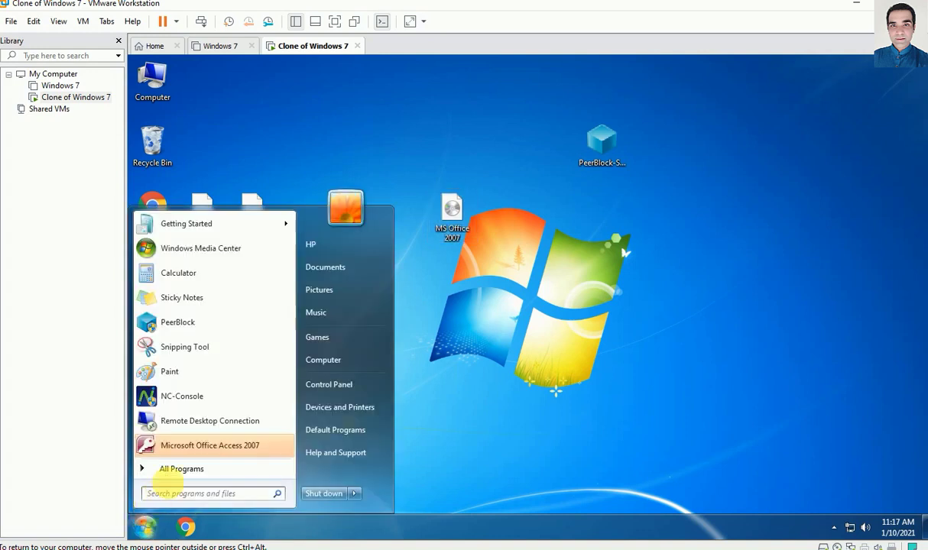
left_click(191, 470)
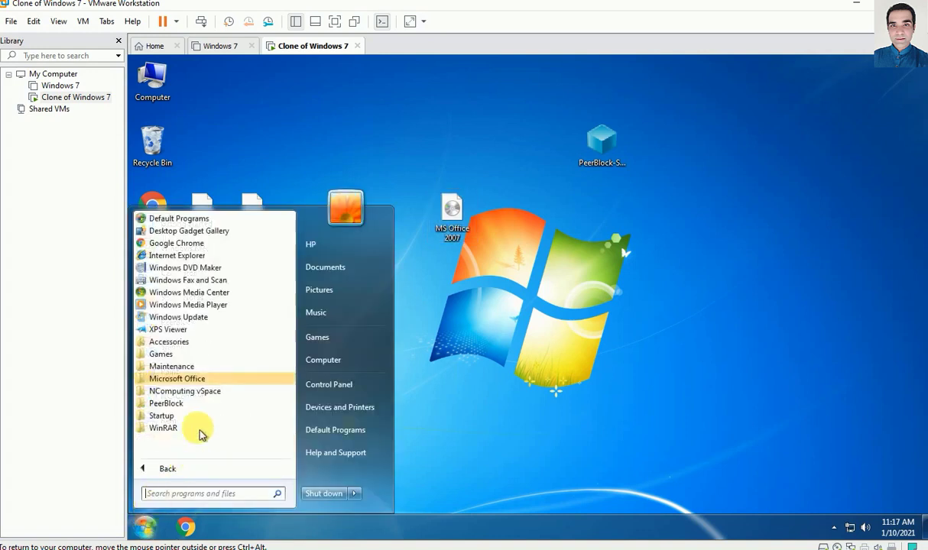
left_click(206, 377)
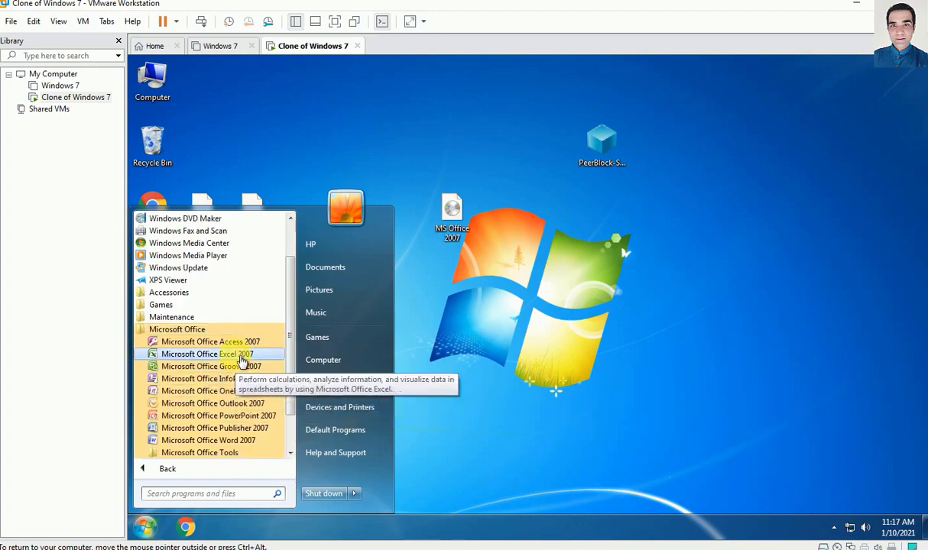
left_click(222, 353)
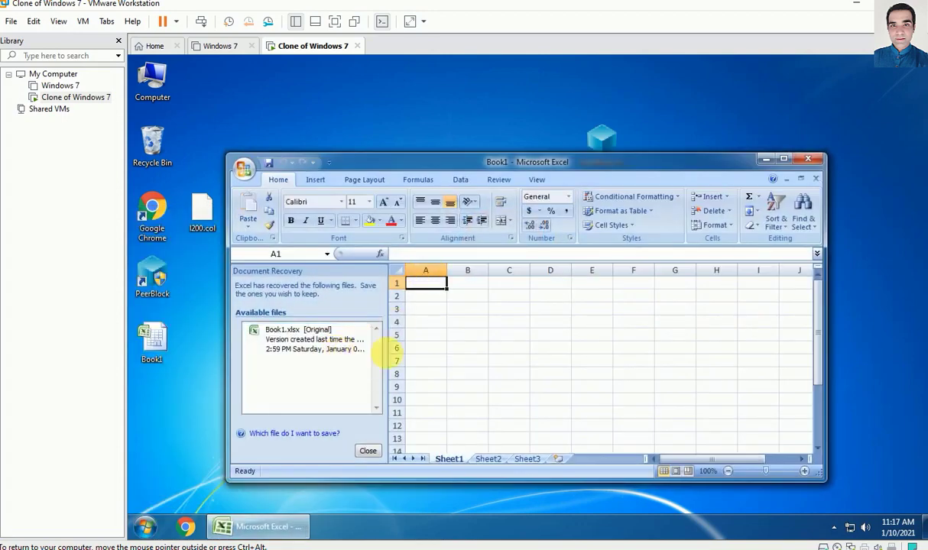
left_click(369, 449)
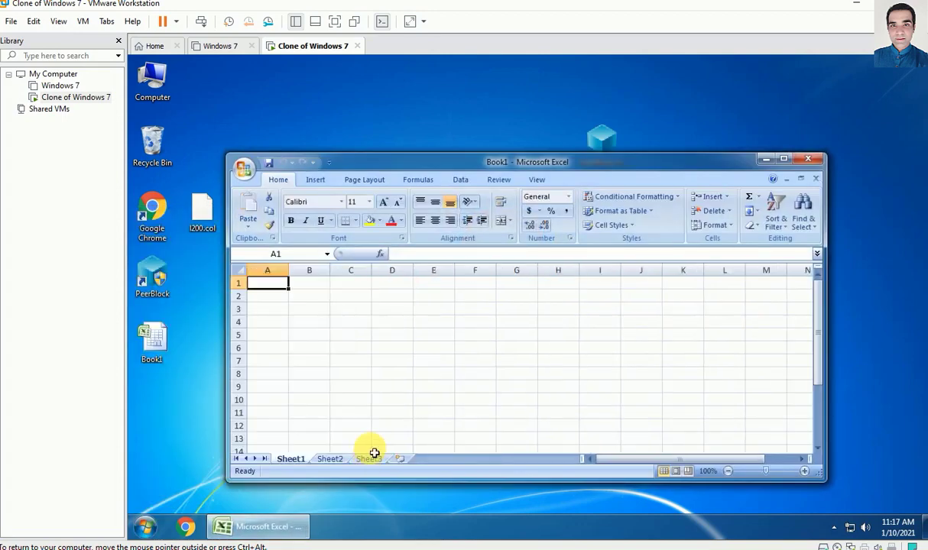
double_click(420, 160)
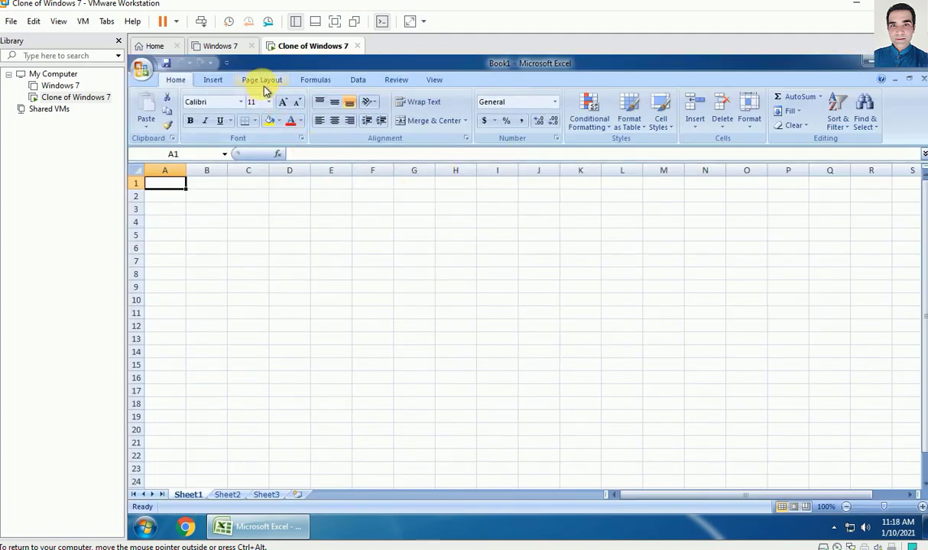
Step: Start a Data > From Web query, accept both secure-content prompts, and load the default MSN Africa page
left_click(356, 81)
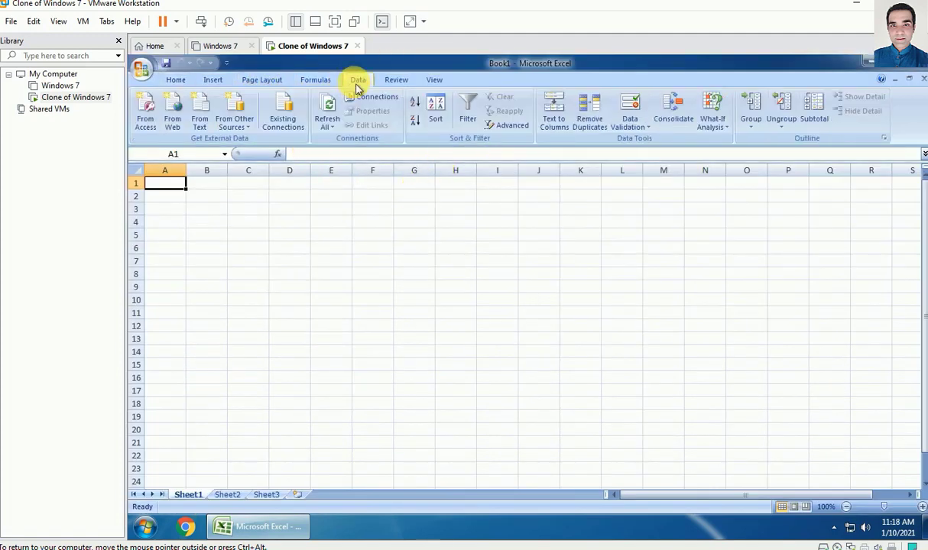
left_click(173, 111)
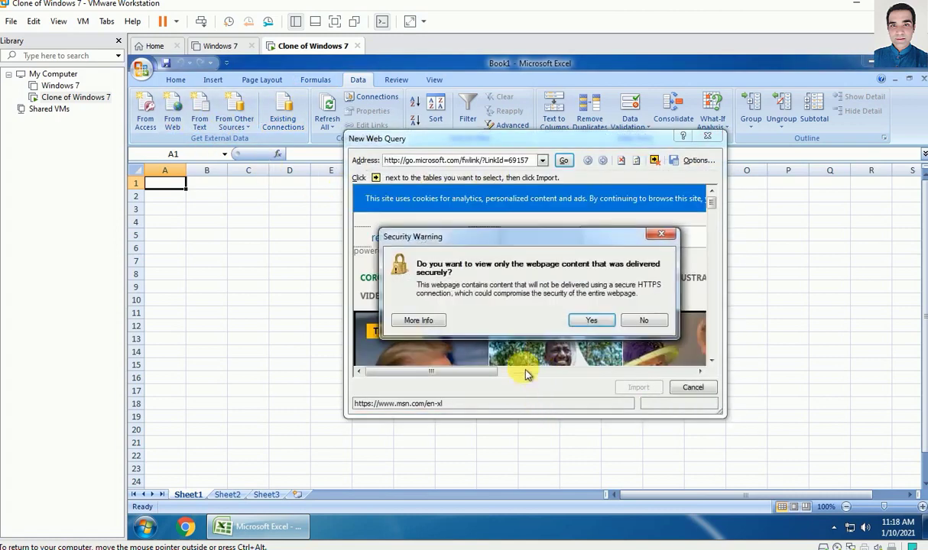
left_click(590, 322)
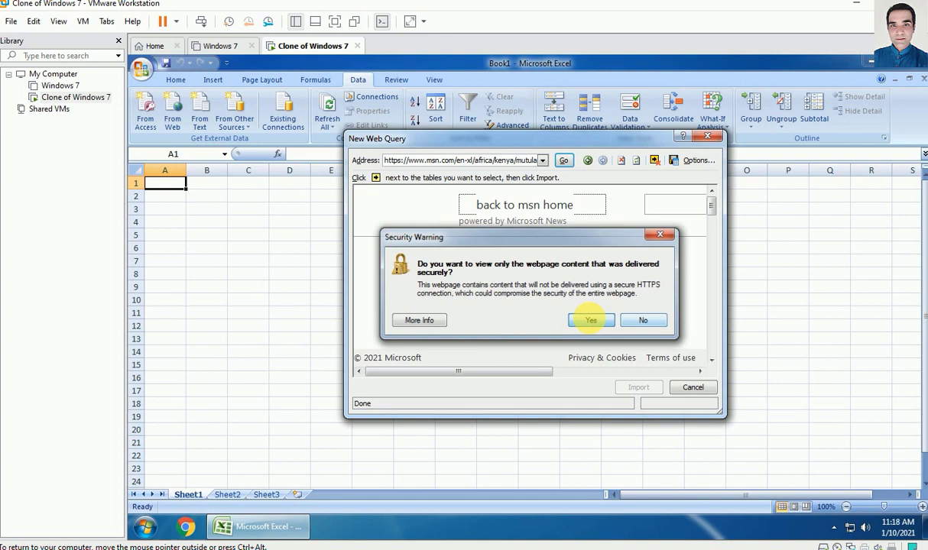
left_click(590, 320)
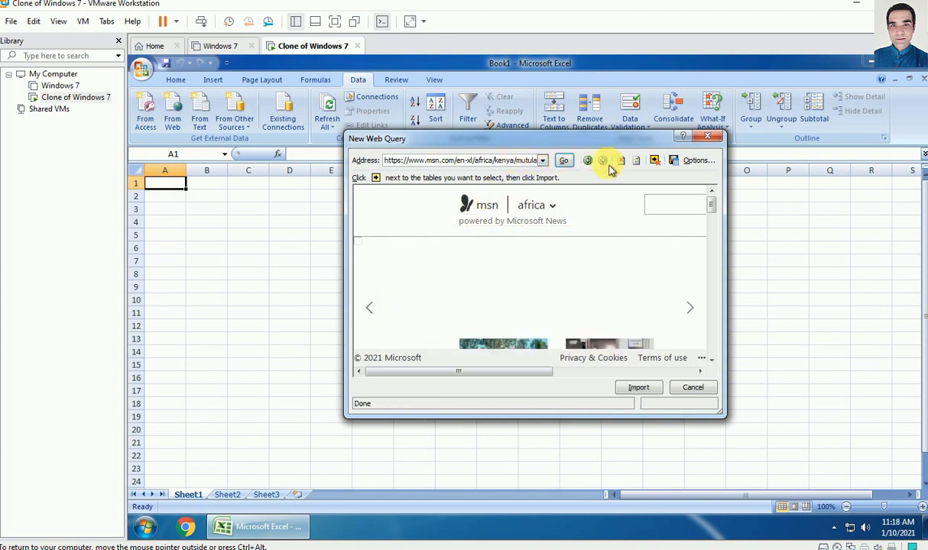
left_click(515, 157)
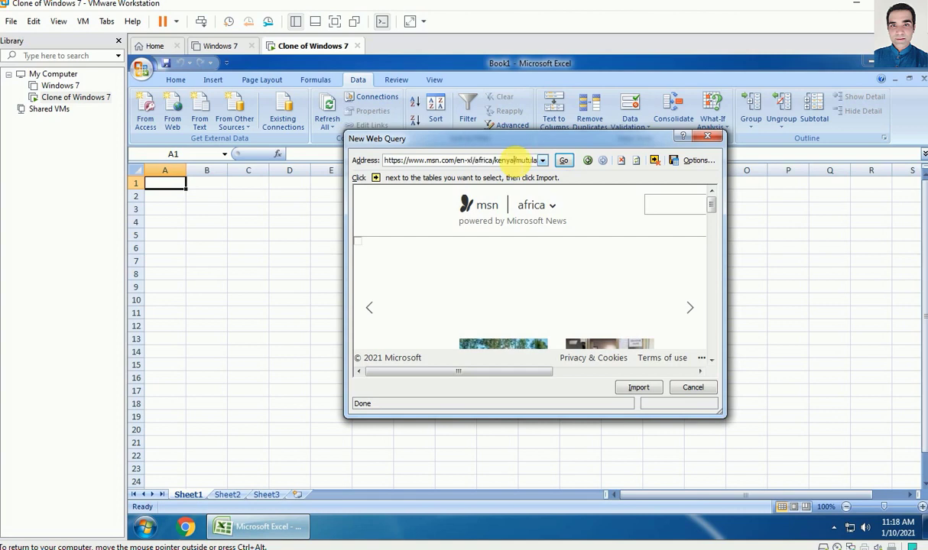
key("Return")
Step: Load the pasted SIS login URL, accepting each script error and the secure-content prompt
right_click(394, 161)
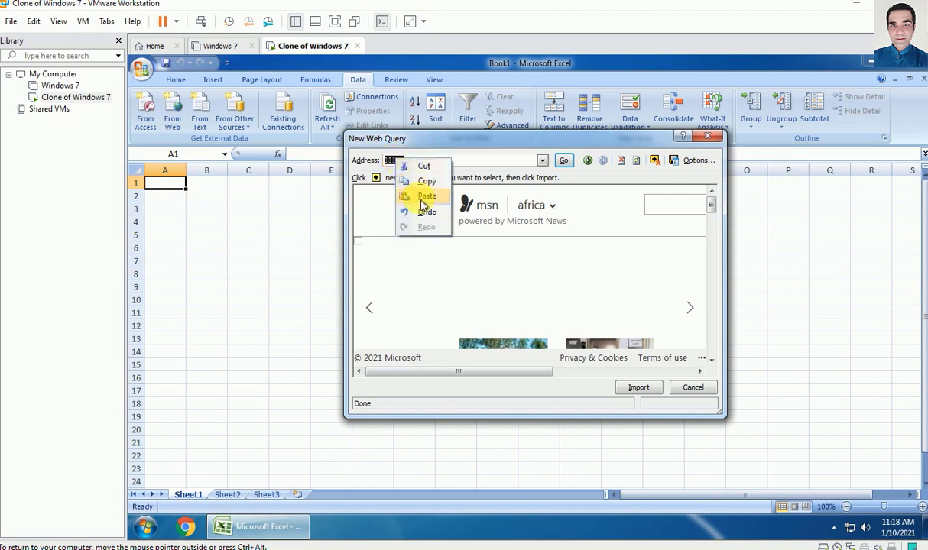
left_click(422, 198)
left_click(563, 161)
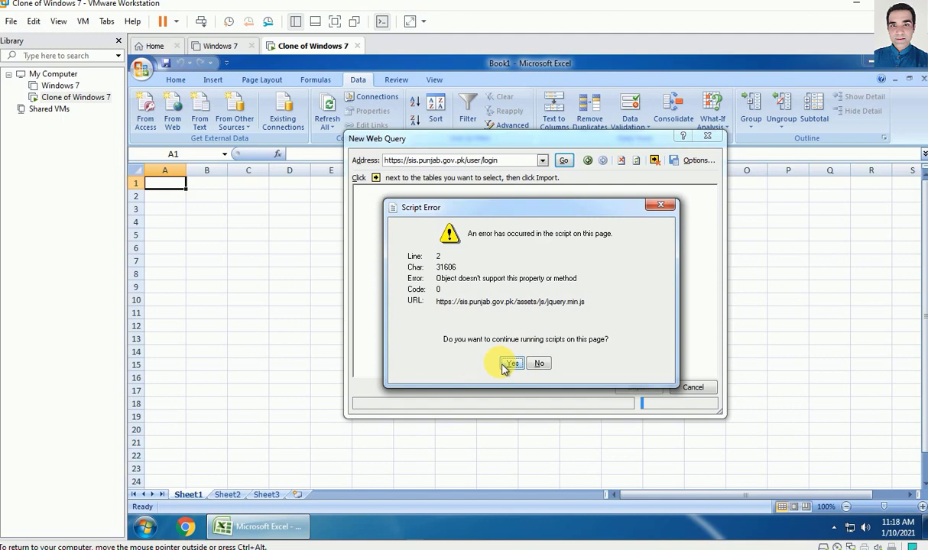
left_click(505, 365)
left_click(512, 366)
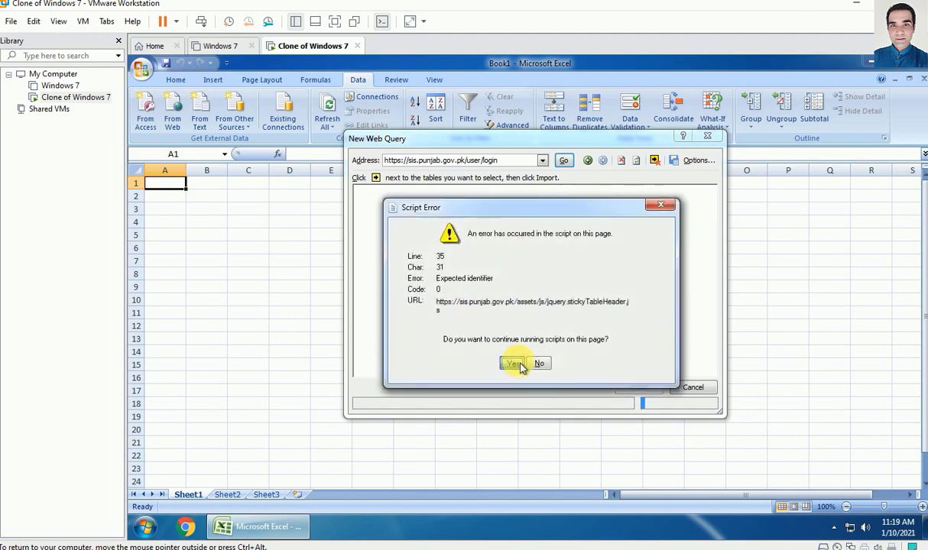
left_click(519, 365)
left_click(517, 364)
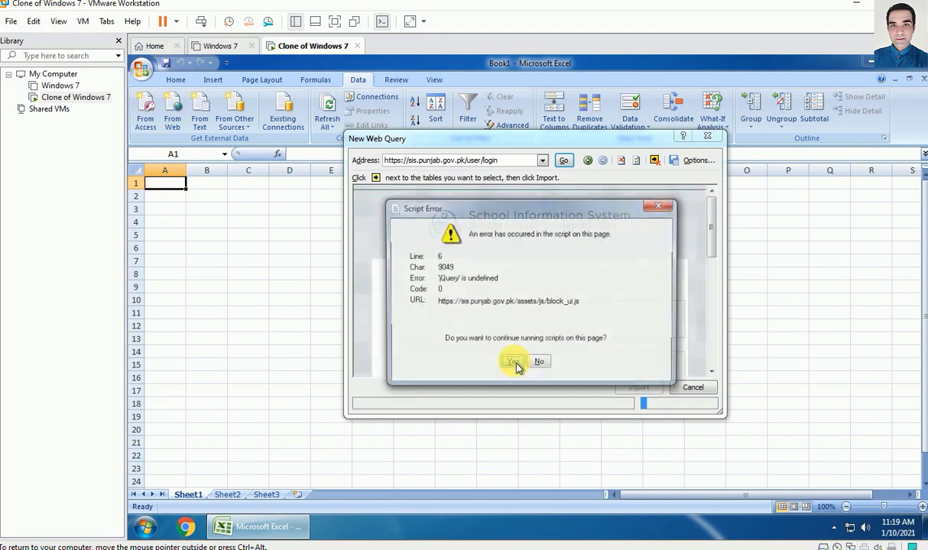
left_click(516, 366)
left_click(516, 366)
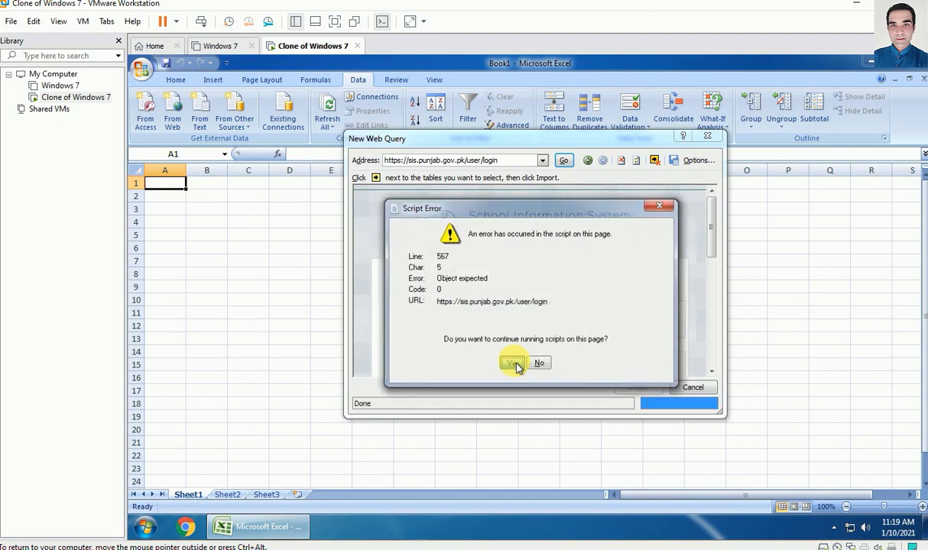
left_click(582, 321)
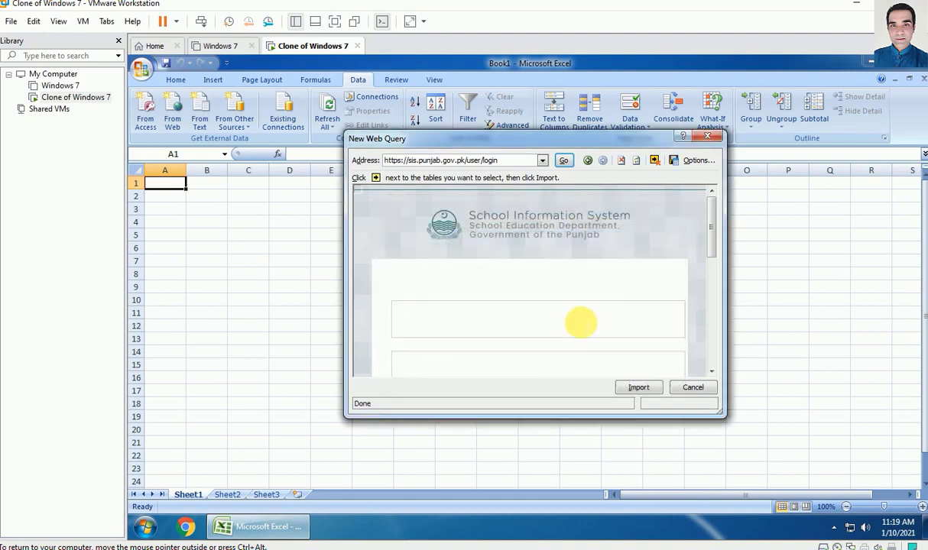
Step: Enlarge and reposition the web query window, enter the login details, and sign in
left_click_drag(721, 414, 850, 495)
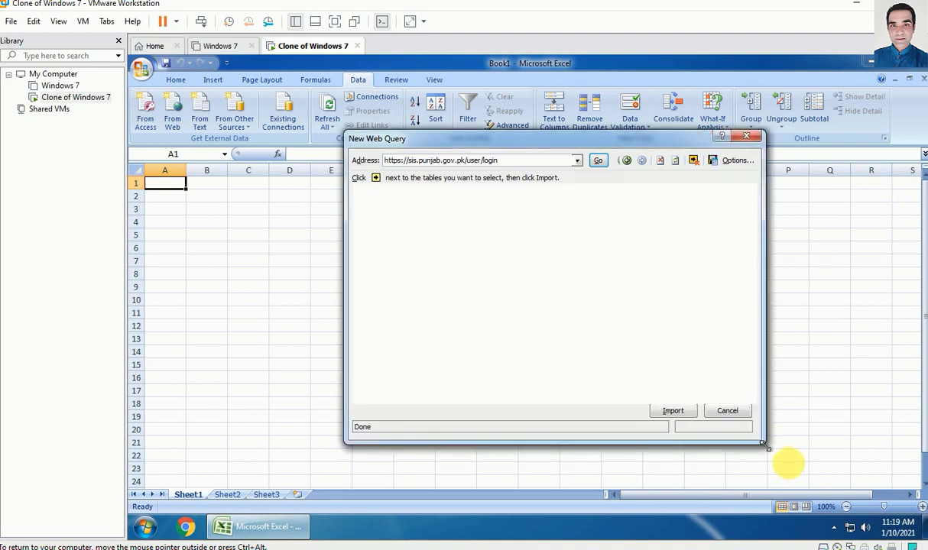
left_click_drag(564, 140, 500, 99)
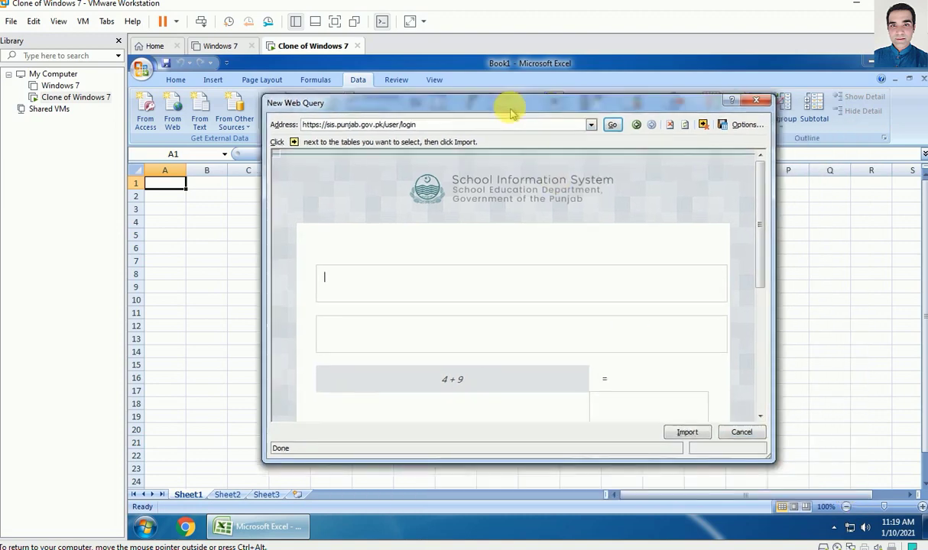
left_click(427, 260)
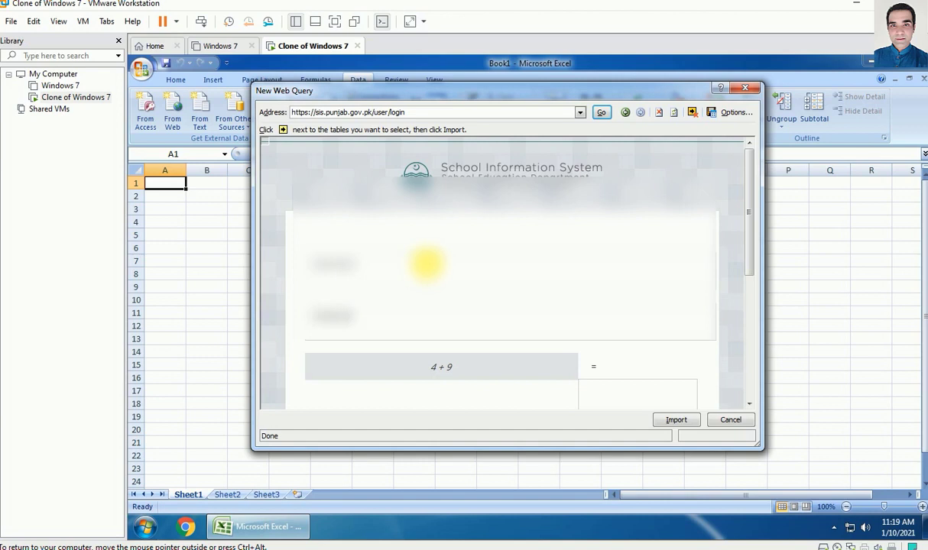
scroll(427, 264, "down", 2)
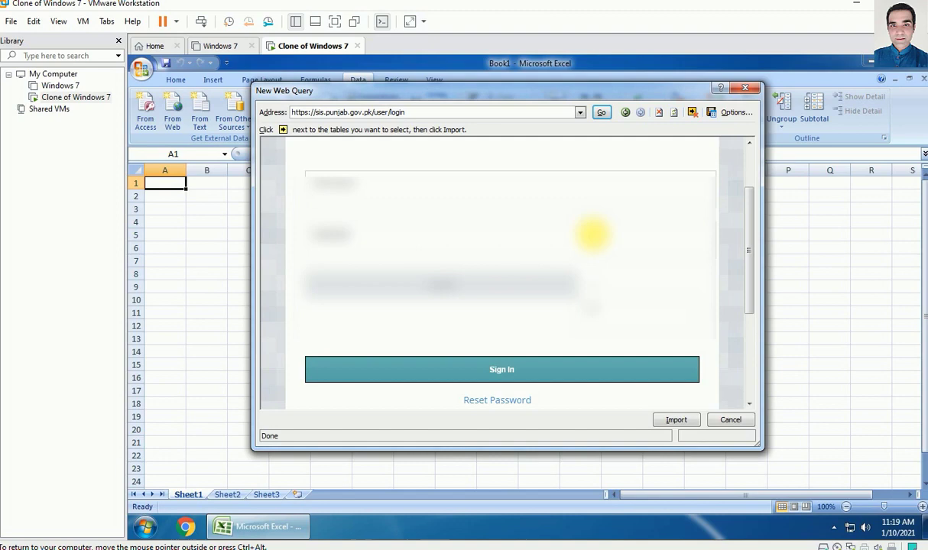
left_click(510, 366)
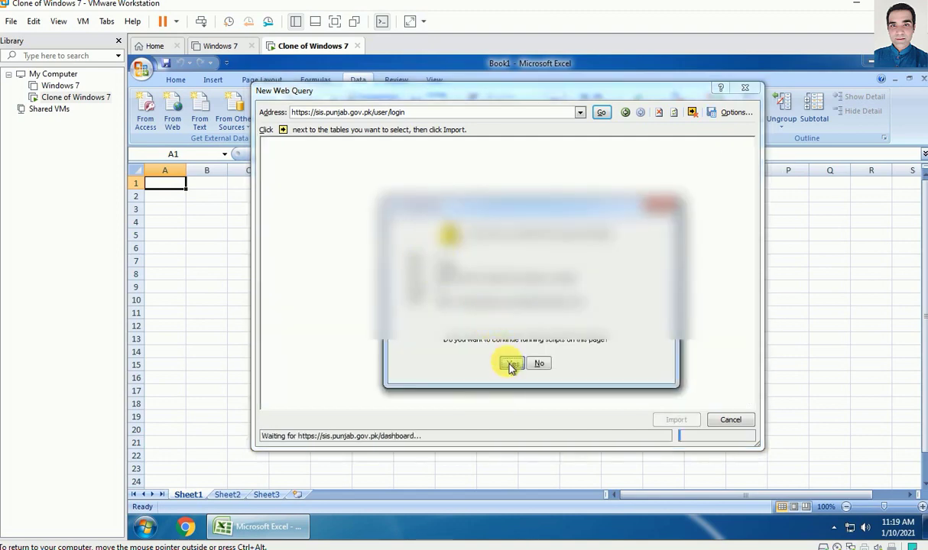
Step: Accept the security warning and every script error until the SIS dashboard with its filters loads
left_click(511, 364)
left_click(511, 365)
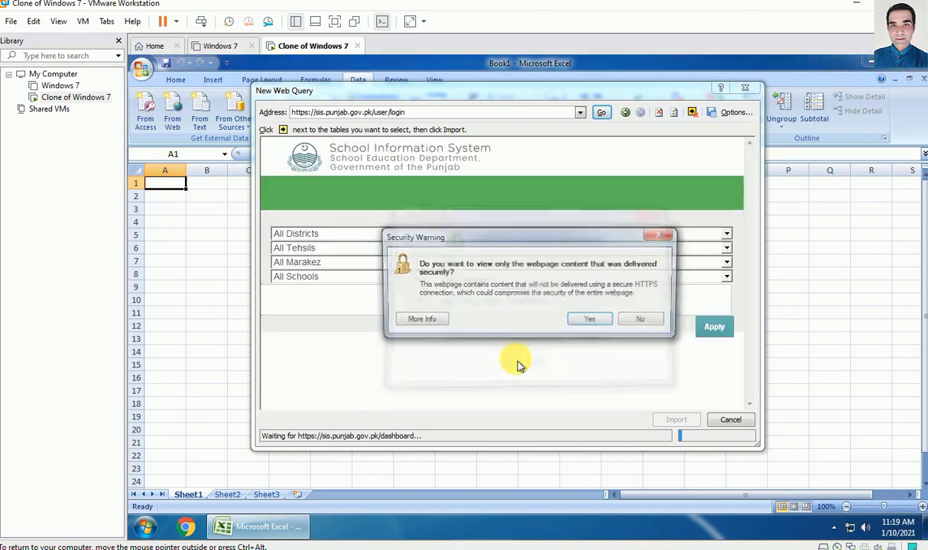
left_click(590, 319)
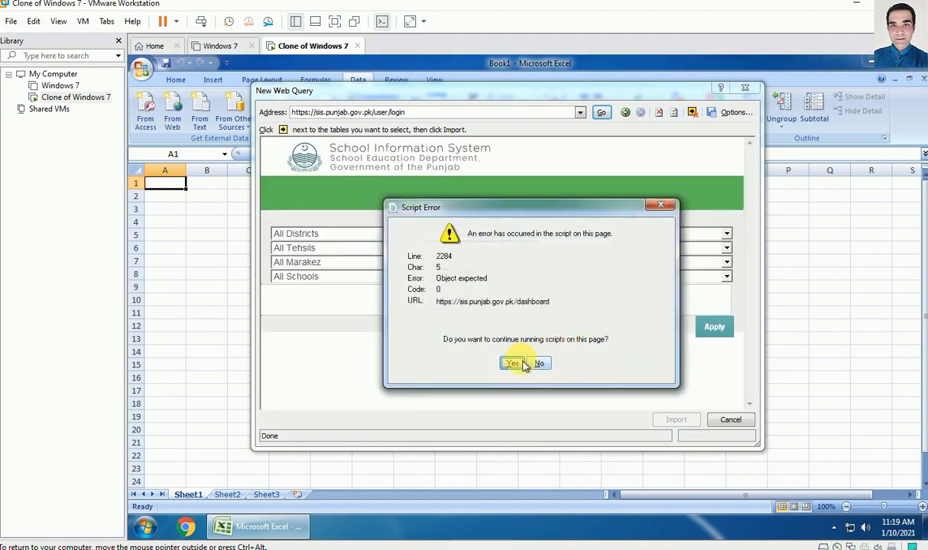
left_click(520, 364)
left_click(519, 367)
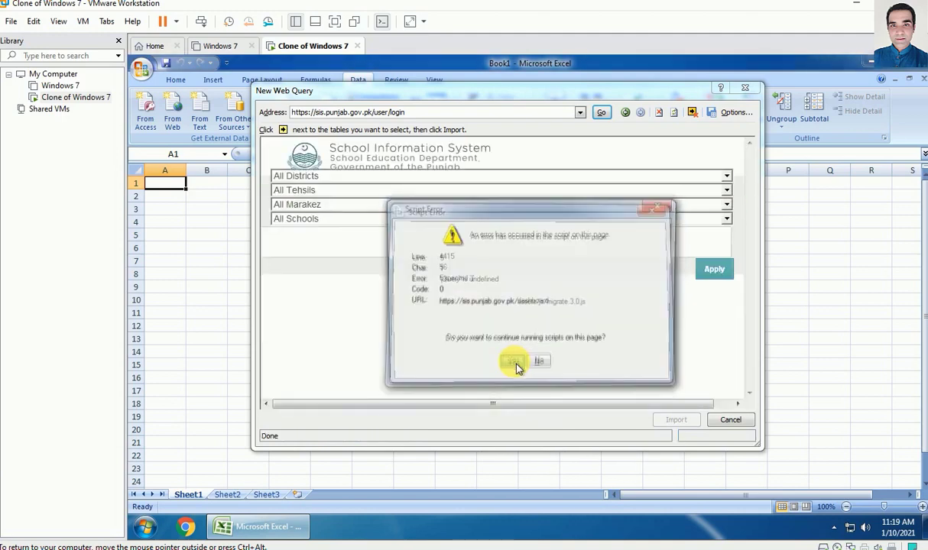
left_click(515, 366)
left_click(515, 366)
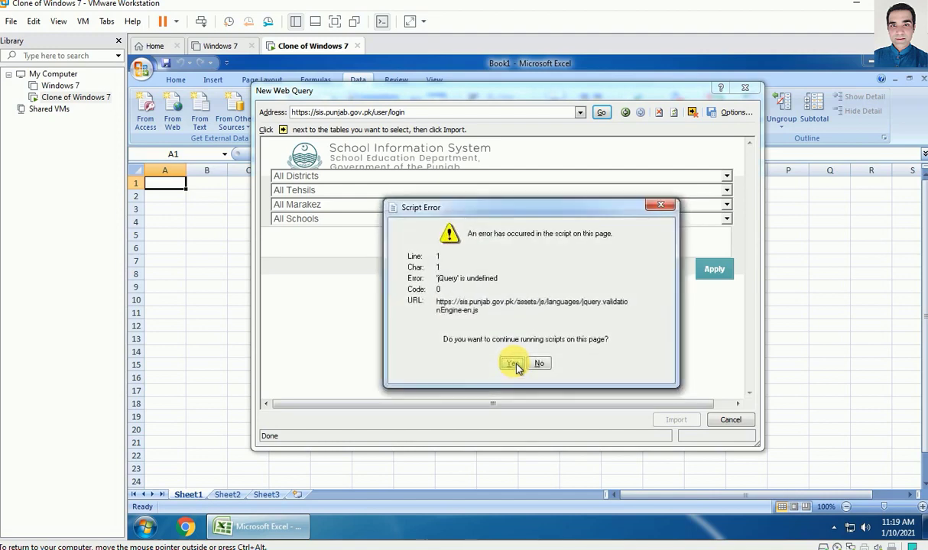
left_click(515, 366)
left_click(515, 366)
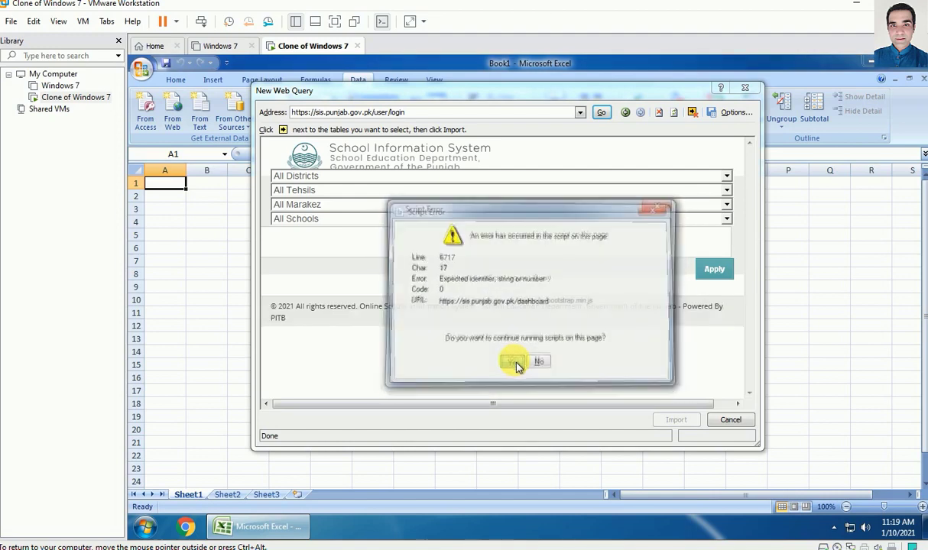
left_click(515, 366)
left_click(515, 366)
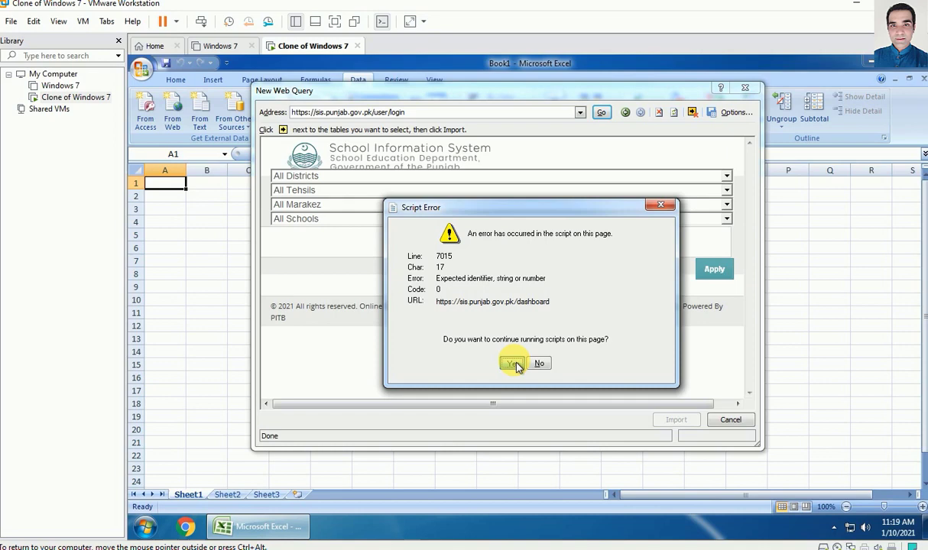
left_click(515, 366)
left_click(515, 366)
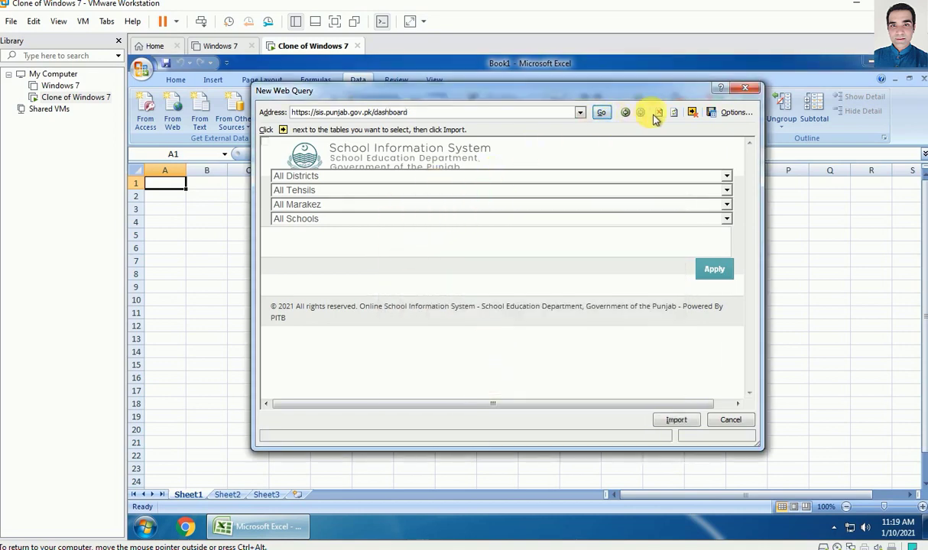
Step: Remove 'dashboard' from the address and load the student listing page, clearing the first script errors
left_click(433, 112)
key("BackSpace")
key("BackSpace")
key("BackSpace")
type("students/listing")
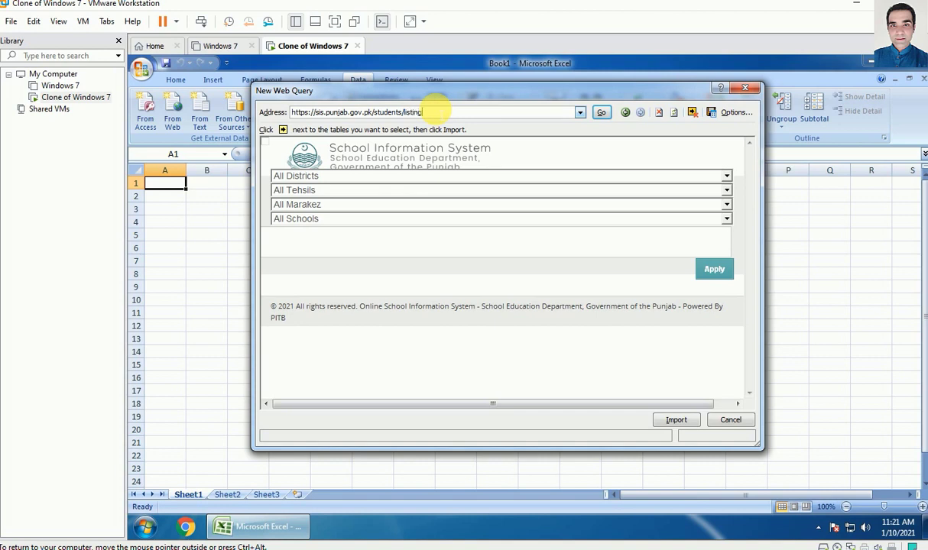
left_click(601, 113)
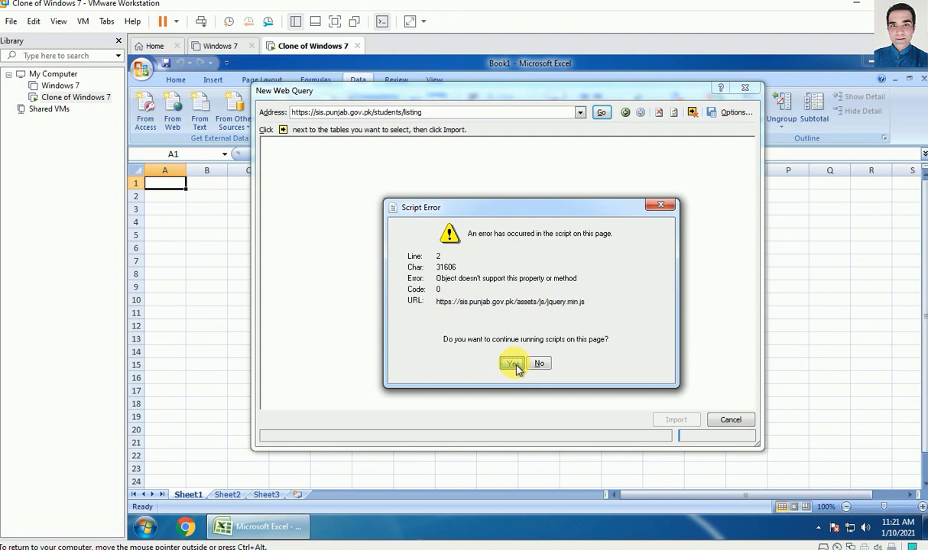
left_click(514, 365)
left_click(513, 365)
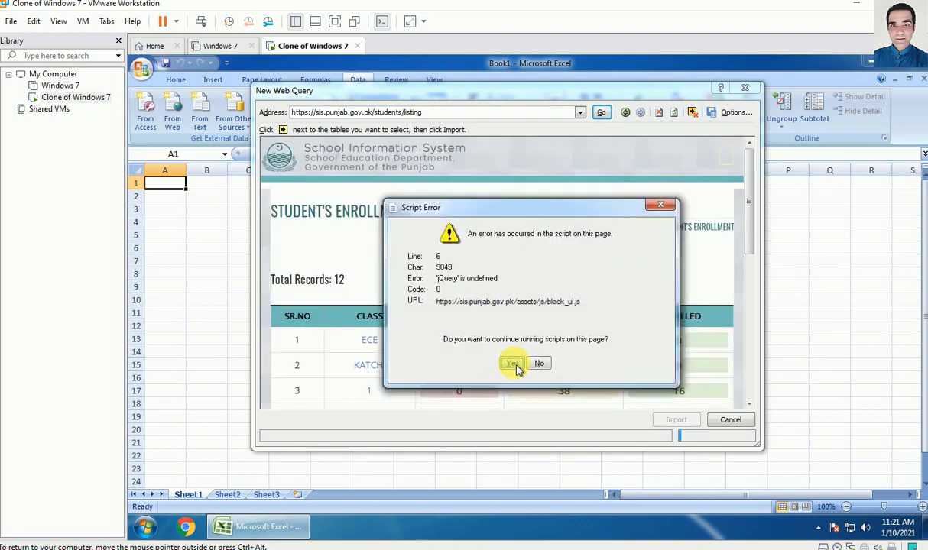
left_click(514, 365)
left_click(515, 366)
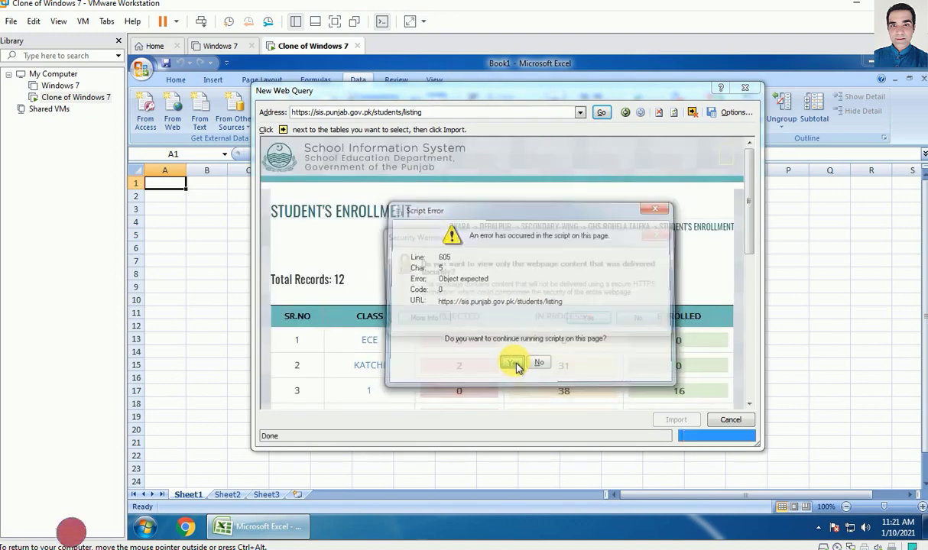
left_click(515, 366)
left_click(591, 325)
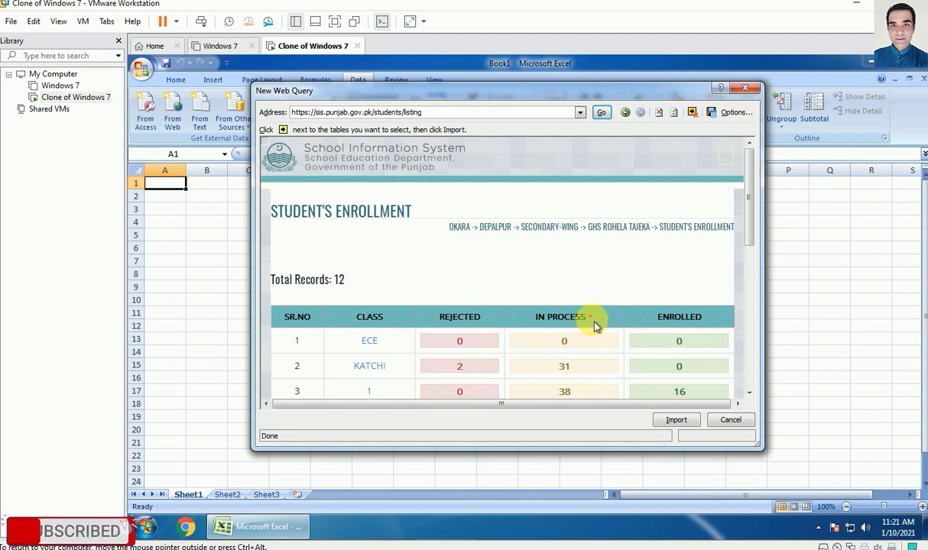
Step: Dismiss the remaining script errors and security warning until the Katchi enrollment page shows 33 records
scroll(381, 325, "down", 1)
left_click(382, 328)
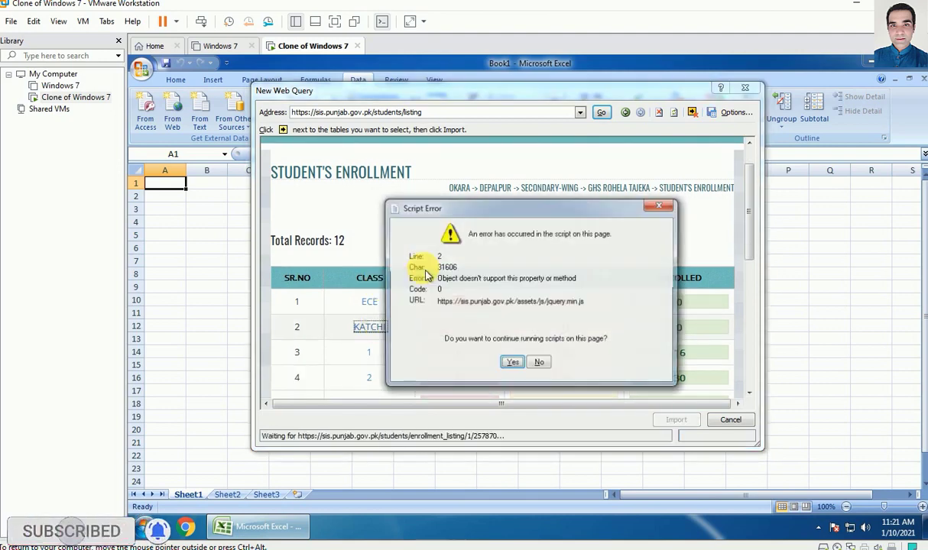
left_click(514, 365)
left_click(513, 364)
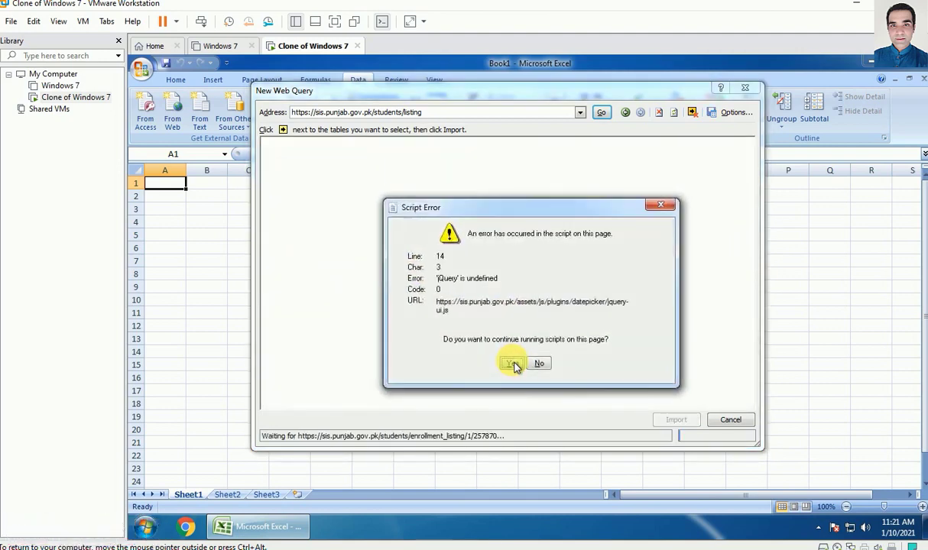
left_click(513, 364)
left_click(513, 364)
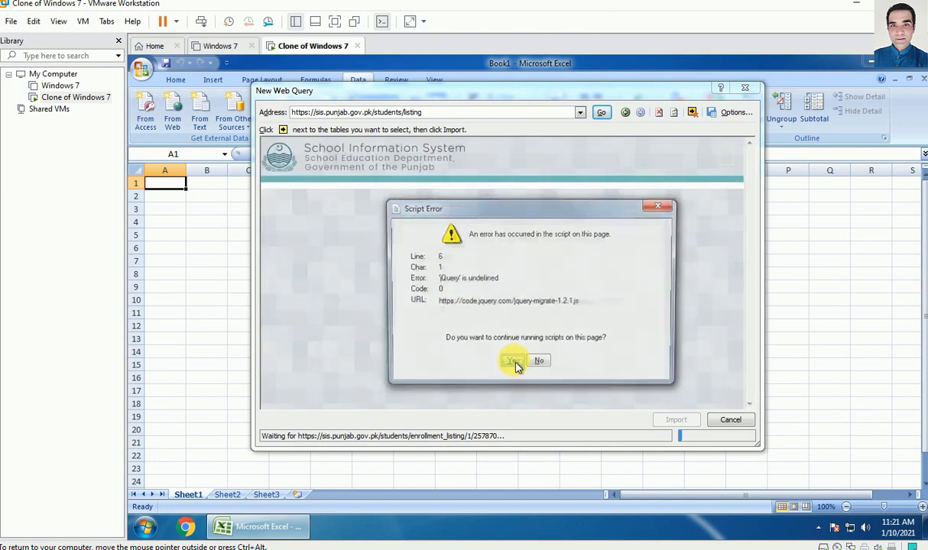
left_click(517, 365)
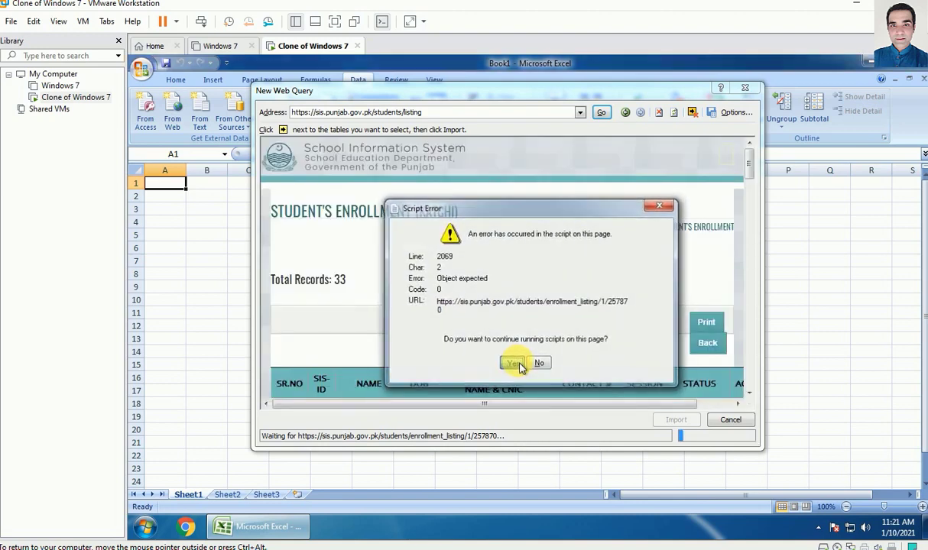
left_click(517, 364)
left_click(513, 364)
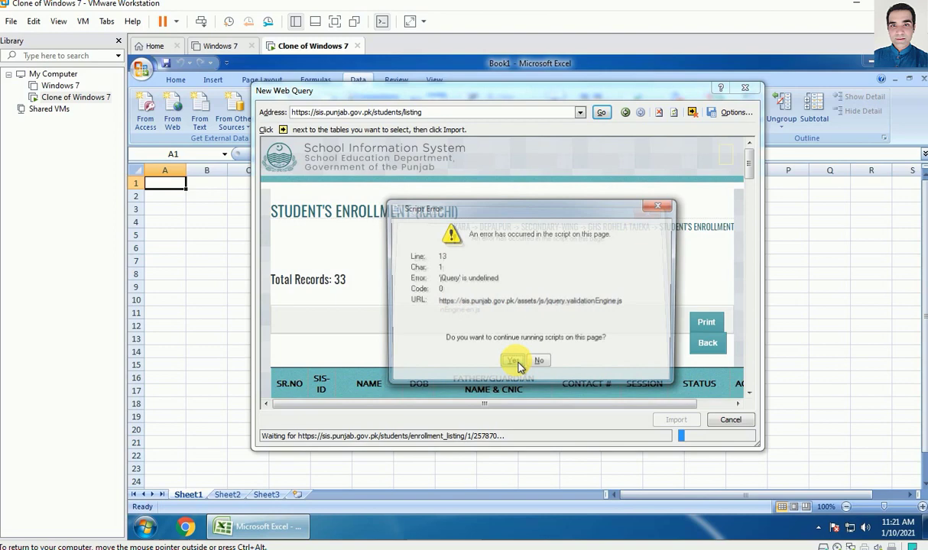
left_click(514, 364)
left_click(513, 364)
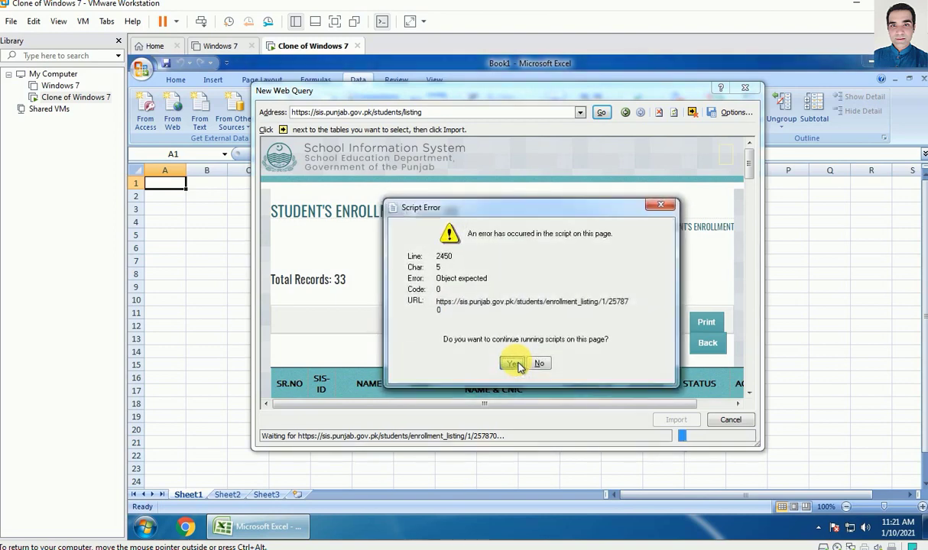
left_click(513, 364)
left_click(517, 365)
left_click(516, 365)
left_click(575, 324)
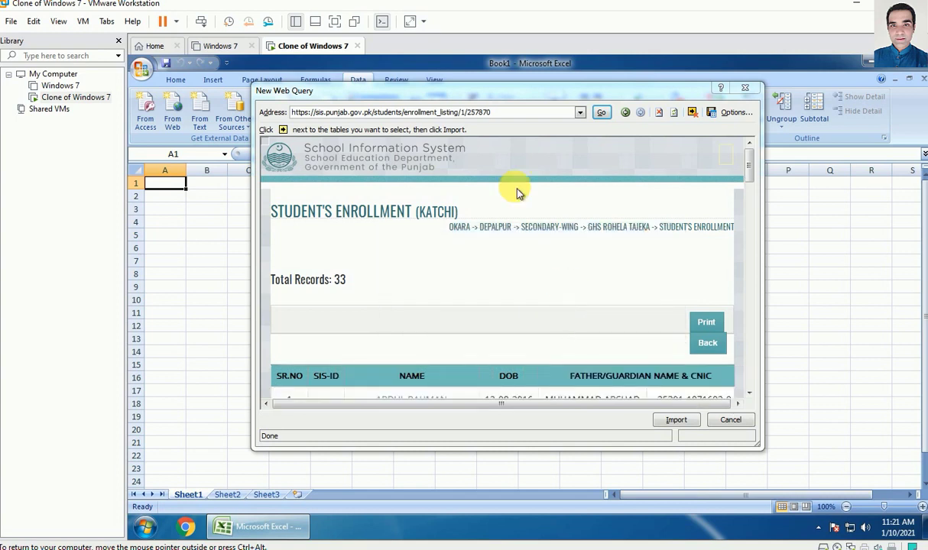
Step: Mark the whole page for import and place it on the existing worksheet at $A$1
left_click_drag(504, 113, 286, 112)
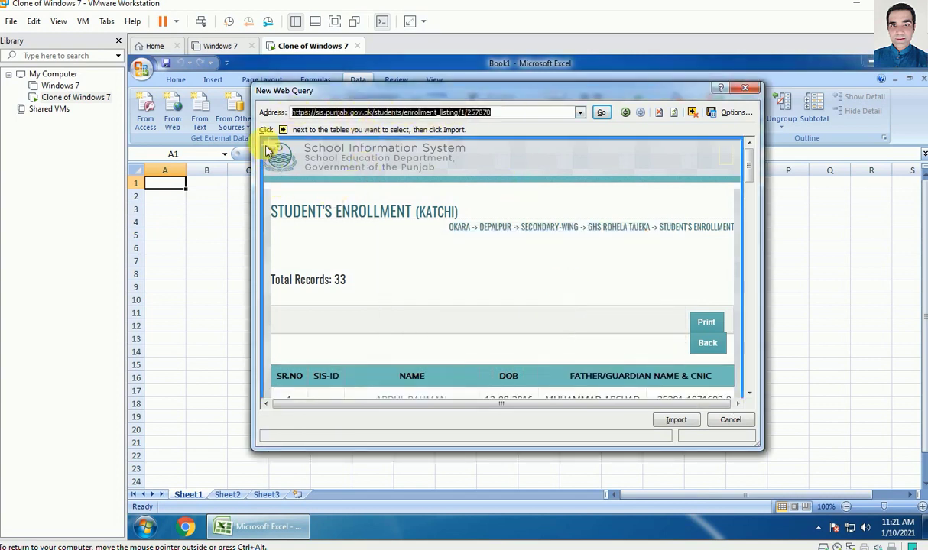
left_click(267, 150)
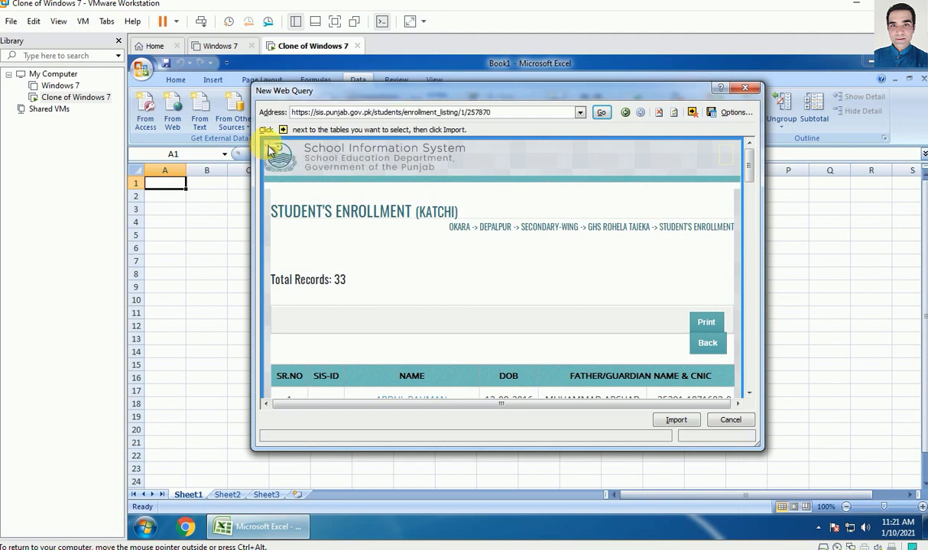
left_click(674, 422)
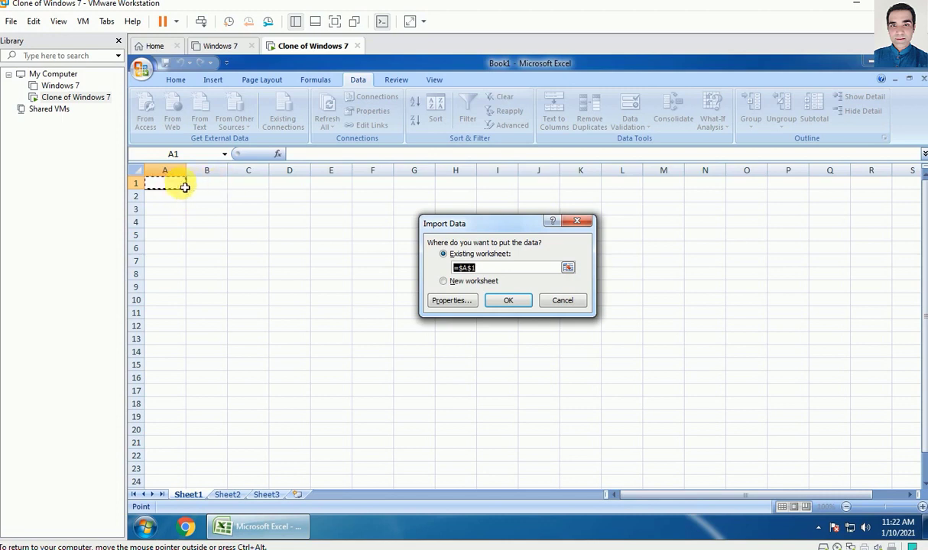
left_click(508, 300)
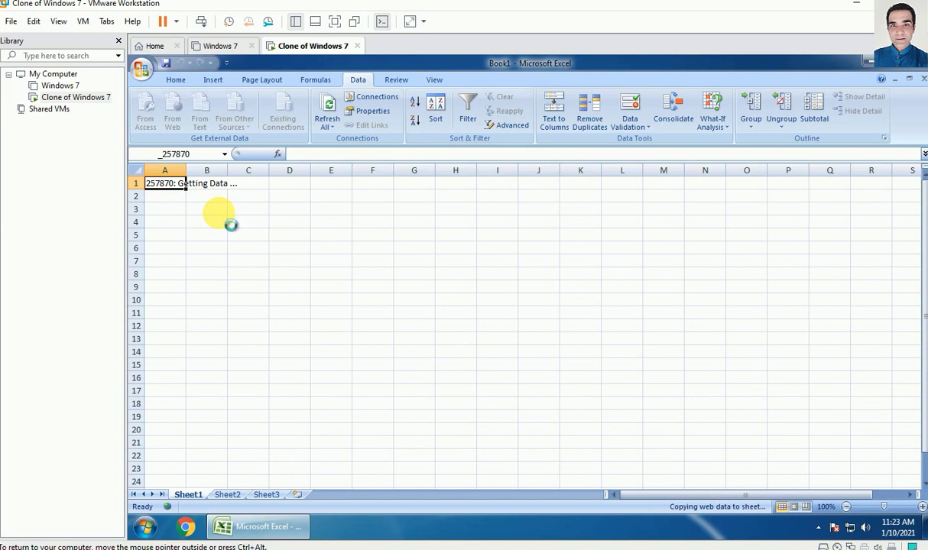
Step: Scroll down and back up through the 33 imported student enrollment rows on Sheet1
scroll(279, 254, "down", 3)
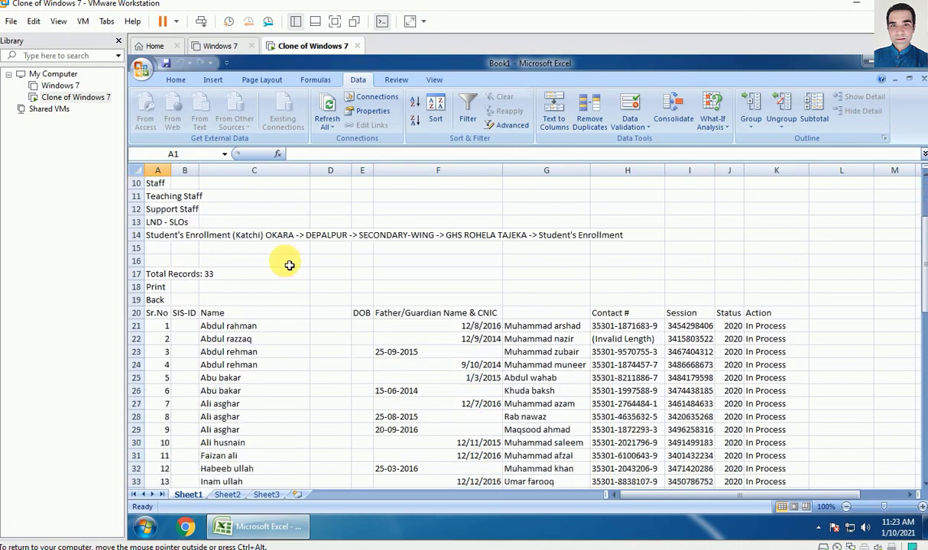
scroll(283, 256, "down", 3)
scroll(286, 262, "down", 3)
scroll(289, 265, "down", 3)
scroll(289, 265, "down", 5)
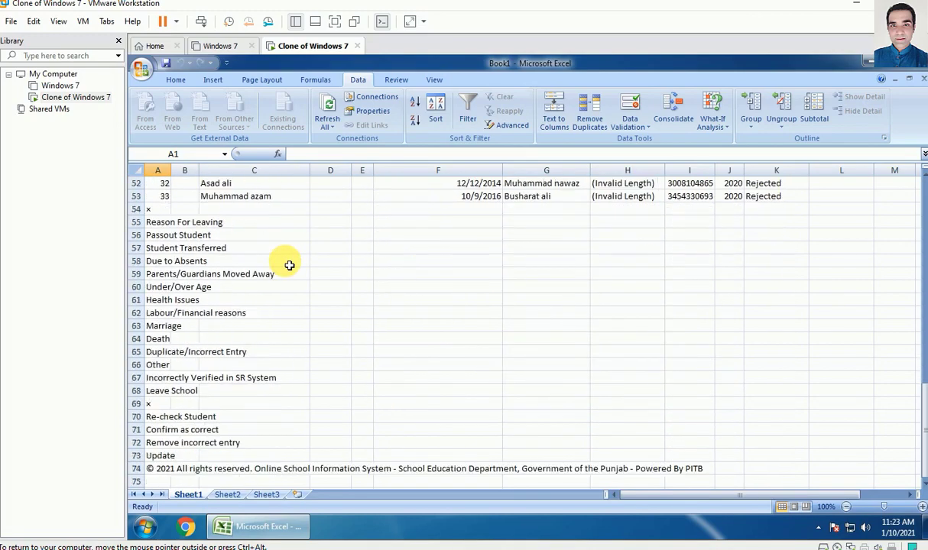
scroll(289, 265, "down", 6)
scroll(289, 265, "up", 5)
scroll(289, 265, "up", 7)
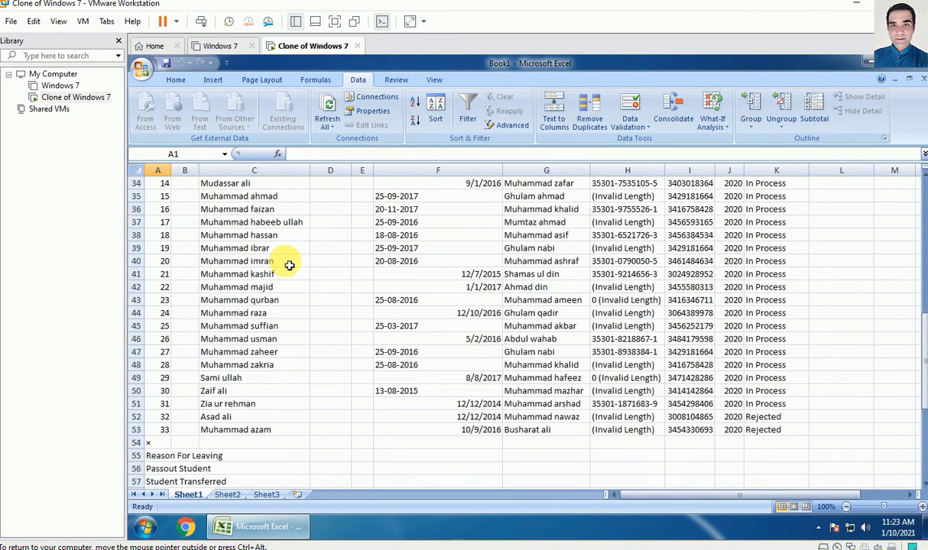
scroll(289, 265, "up", 7)
scroll(289, 266, "up", 4)
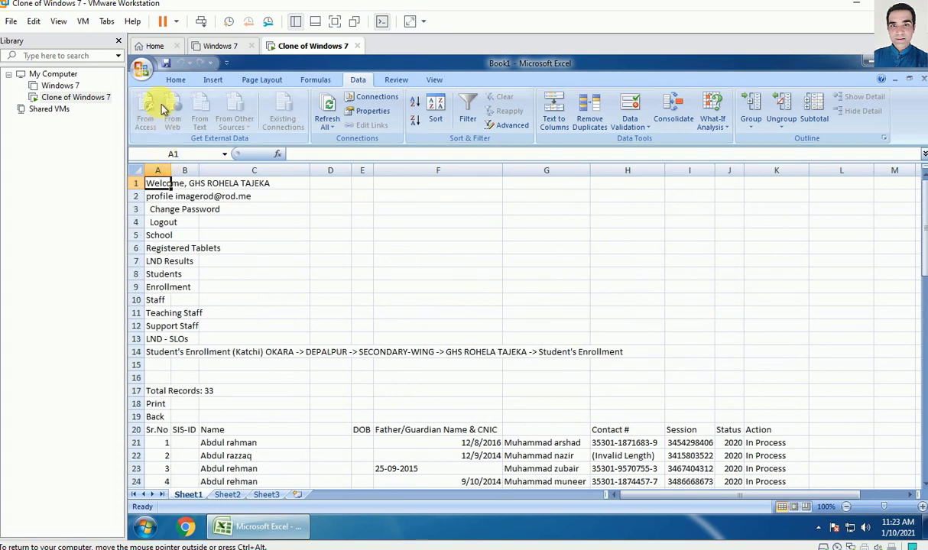
Step: Save the workbook through Save As to the Desktop under the name myfile
left_click(144, 71)
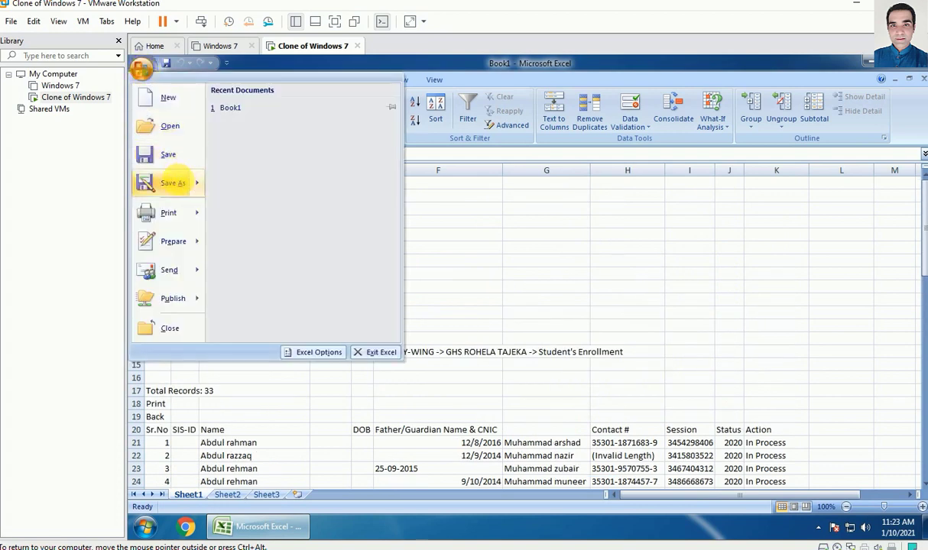
left_click(164, 181)
left_click(182, 170)
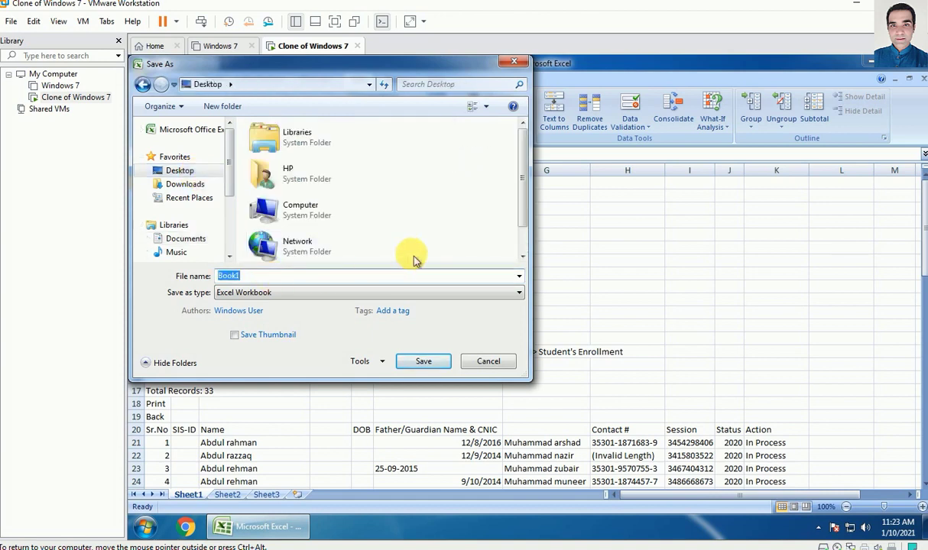
type("myfile")
left_click(429, 363)
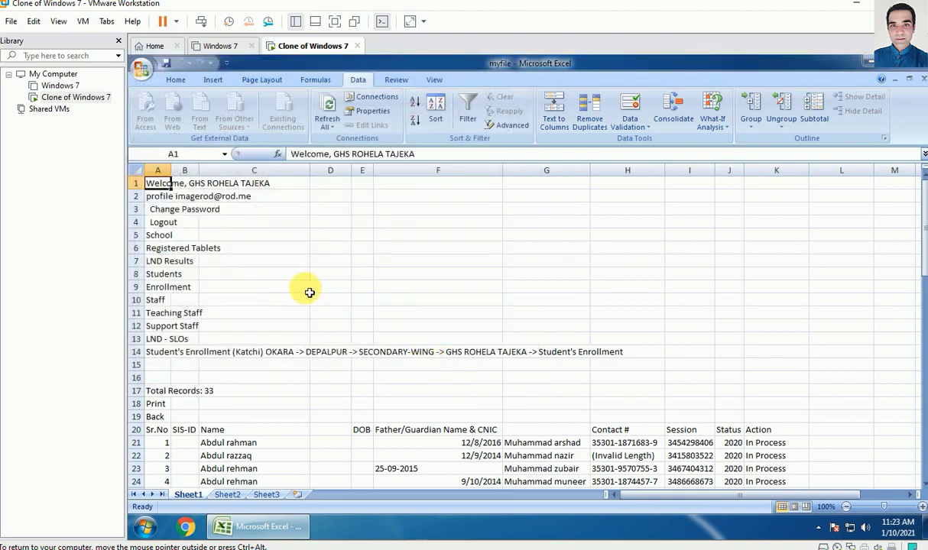
Step: Close Excel and shrink the virtual machine window so the host desktop shows
left_click(913, 70)
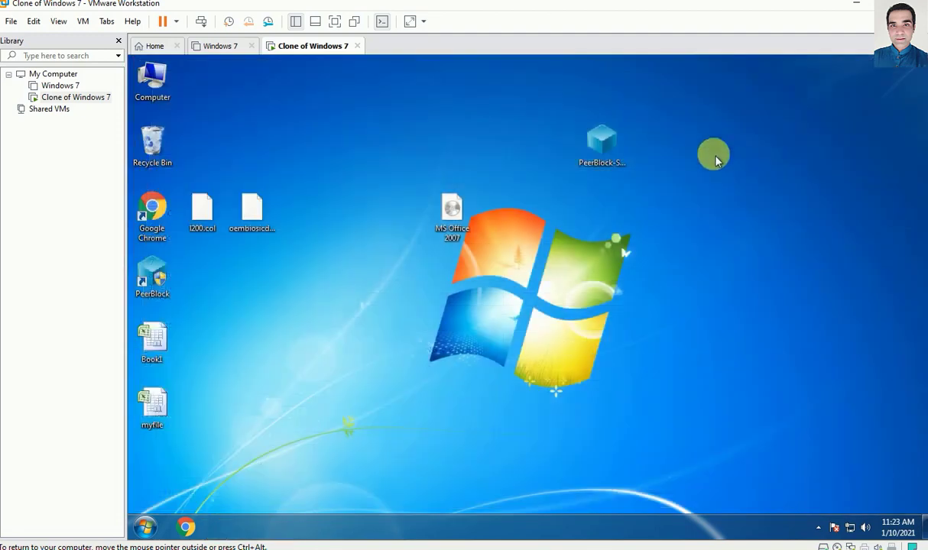
left_click_drag(183, 411, 411, 336)
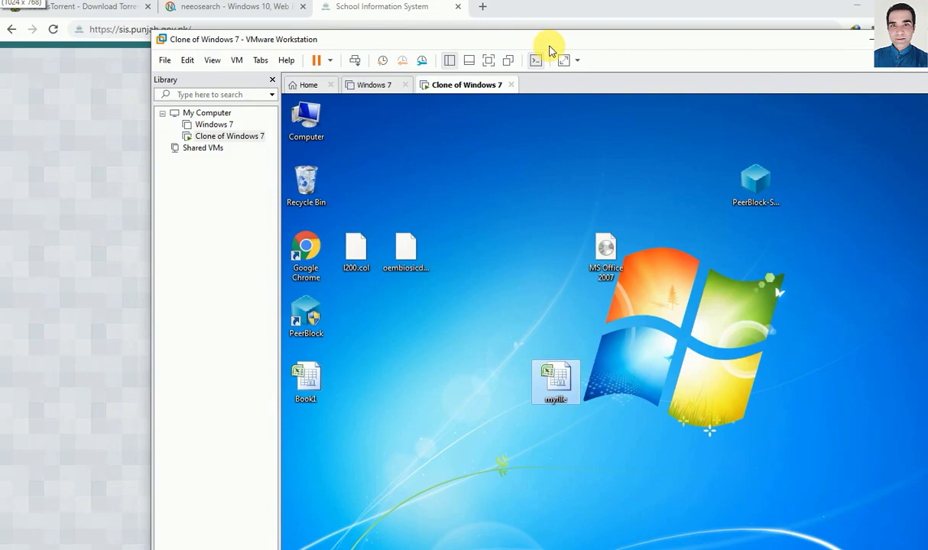
left_click_drag(503, 19, 528, 38)
left_click(854, 11)
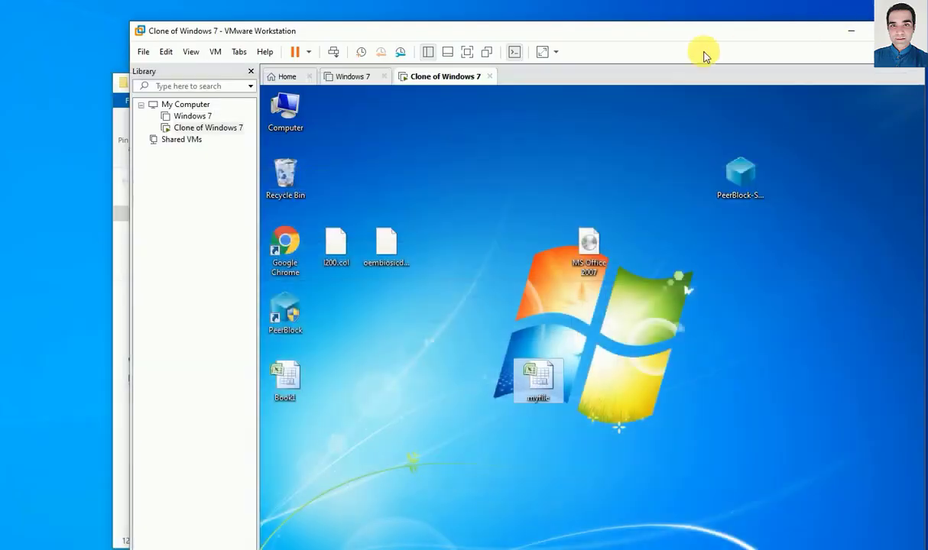
left_click_drag(625, 35, 669, 29)
left_click_drag(569, 398, 580, 387)
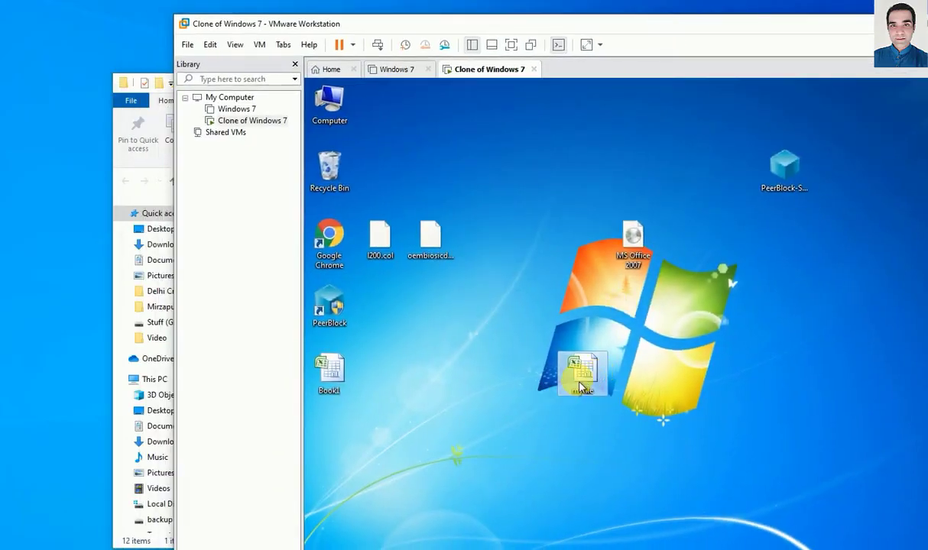
Step: Copy myfile from the VM desktop and paste it onto the host desktop
right_click(585, 385)
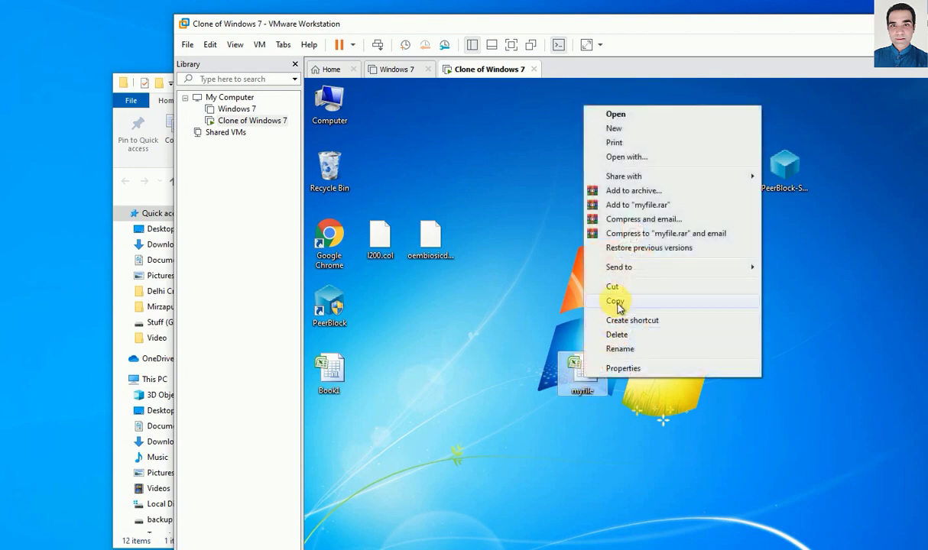
left_click(615, 242)
right_click(38, 189)
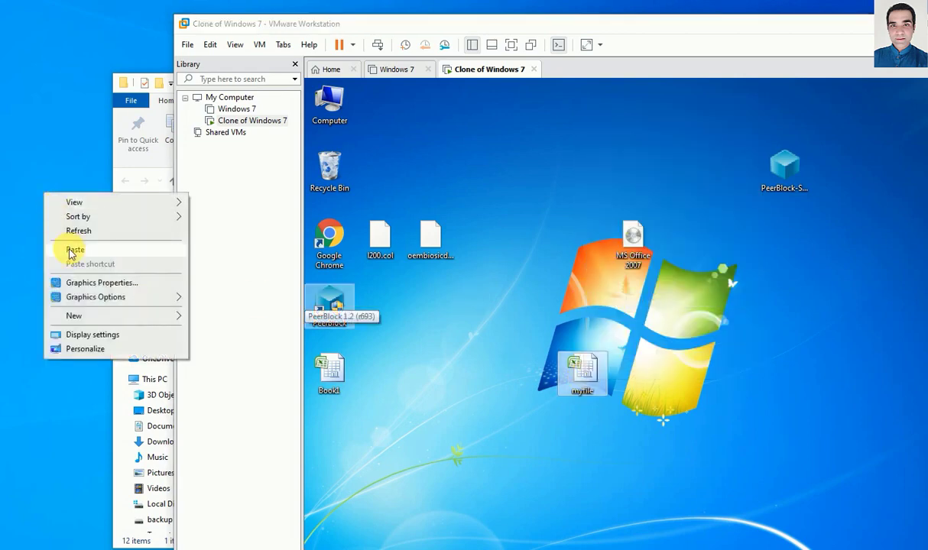
left_click(70, 248)
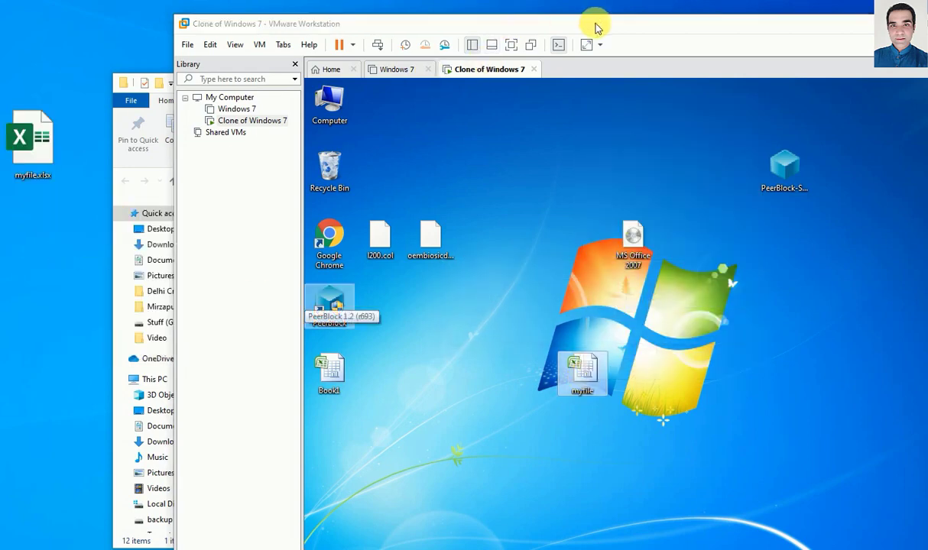
left_click_drag(594, 23, 532, 10)
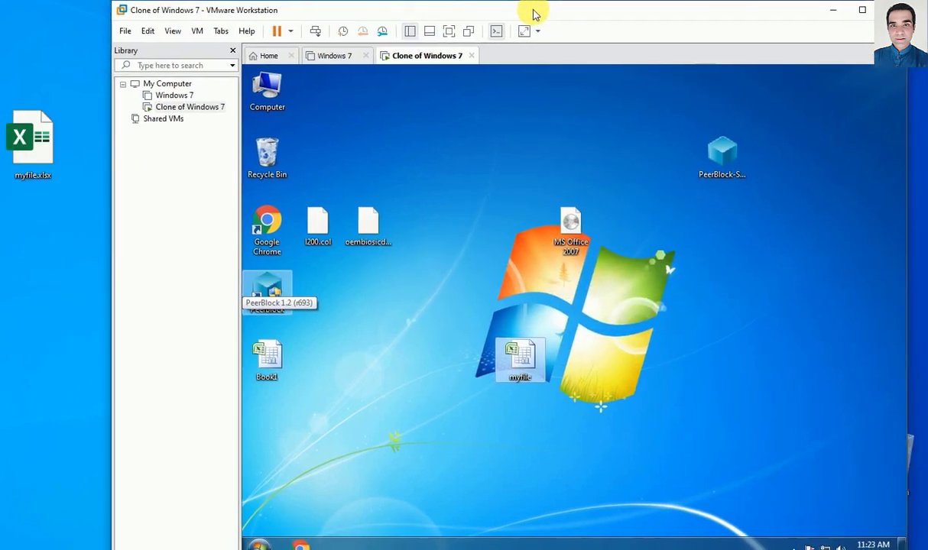
Step: Shut down the guest Windows, then minimize VMware and the Shortcuts folder
left_click(258, 543)
left_click(426, 516)
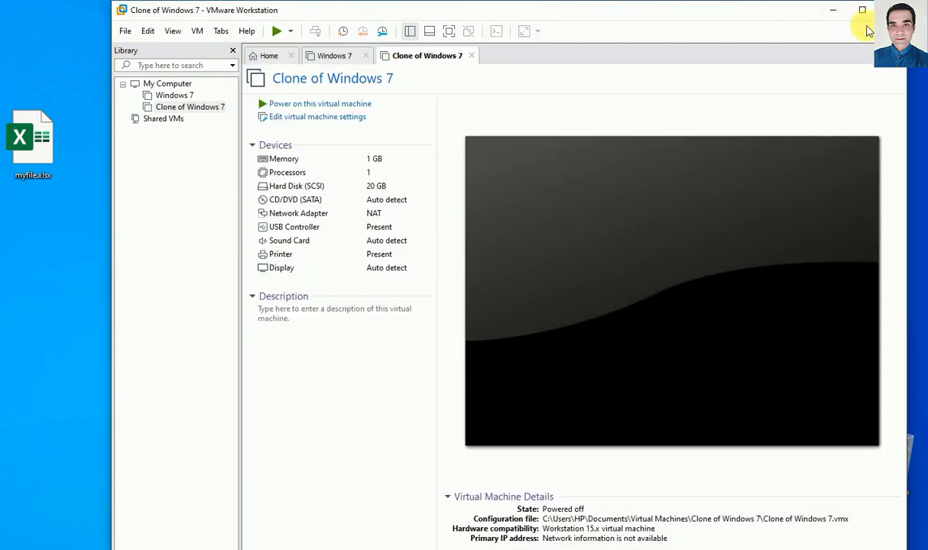
left_click(833, 10)
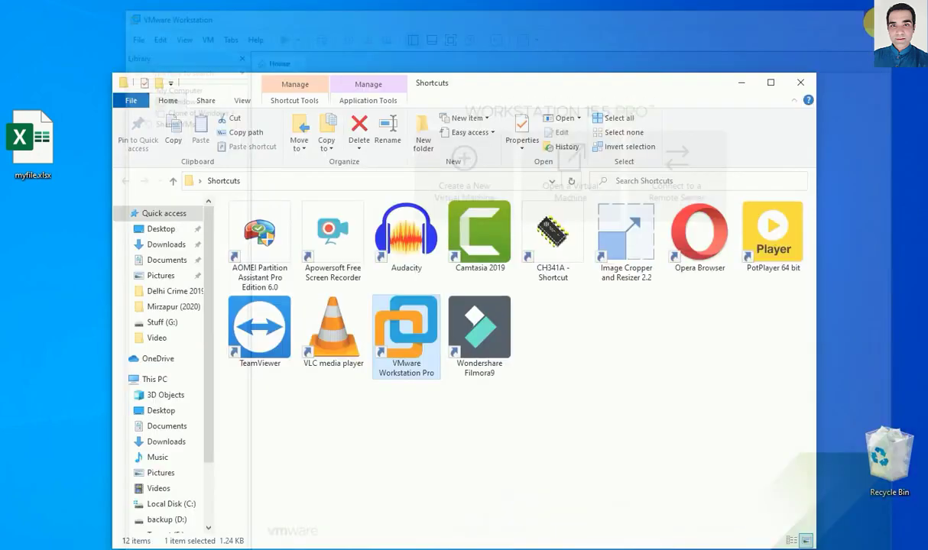
left_click(742, 83)
Step: Refresh the host desktop and move myfile.xlsx beside the Windows logo
right_click(511, 129)
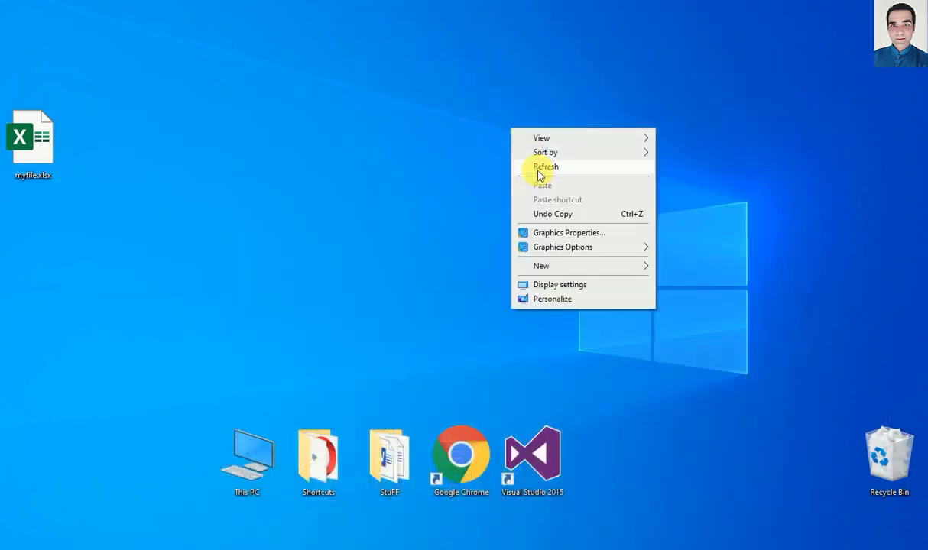
left_click(547, 167)
left_click_drag(45, 143, 646, 227)
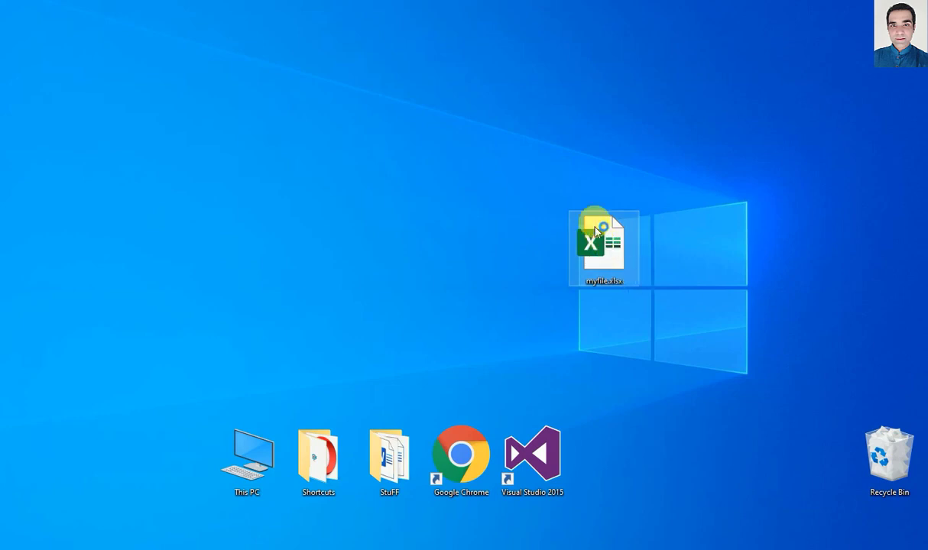
Step: Open myfile.xlsx and browse the enrollment list on Sheet1
left_click(555, 190)
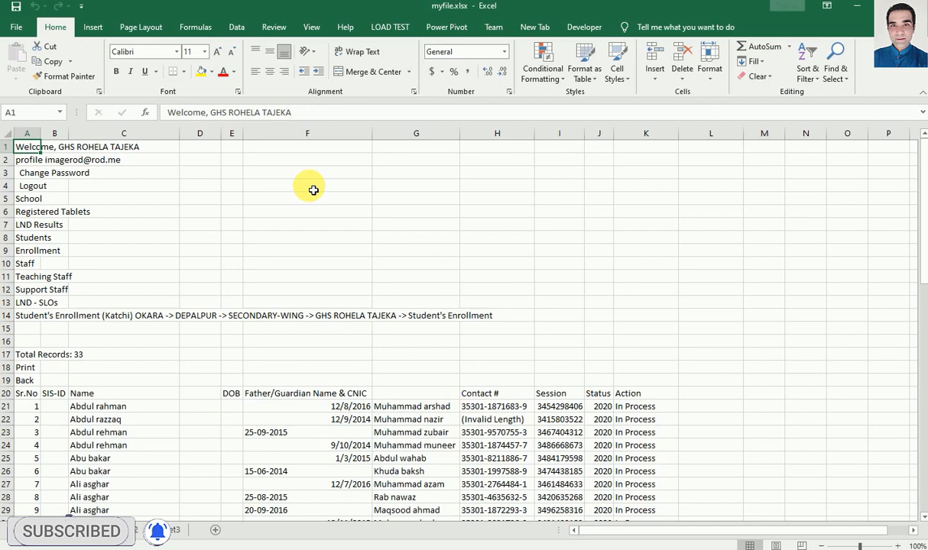
left_click(99, 188)
scroll(211, 222, "down", 5)
scroll(212, 222, "down", 2)
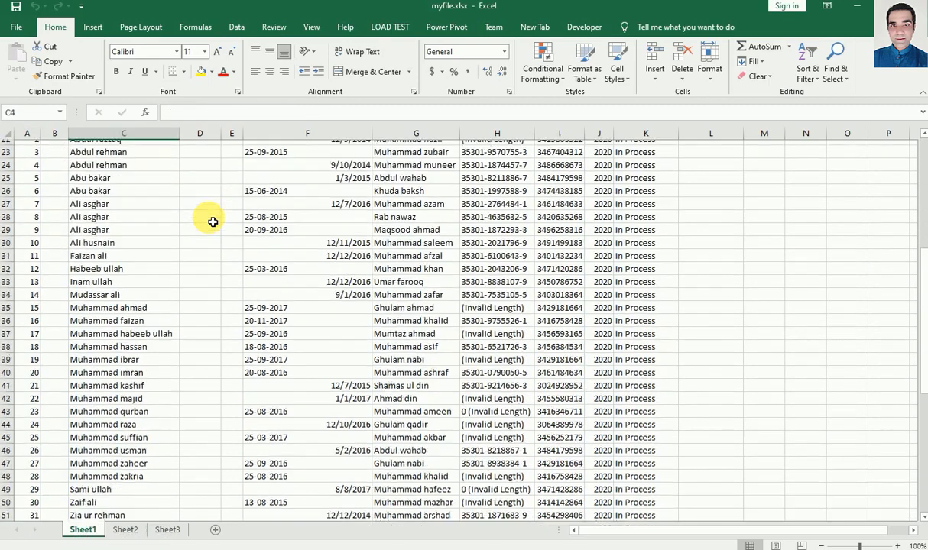
scroll(213, 221, "up", 6)
Step: Show the workbook connection's Properties from Data > Refresh All
left_click(236, 26)
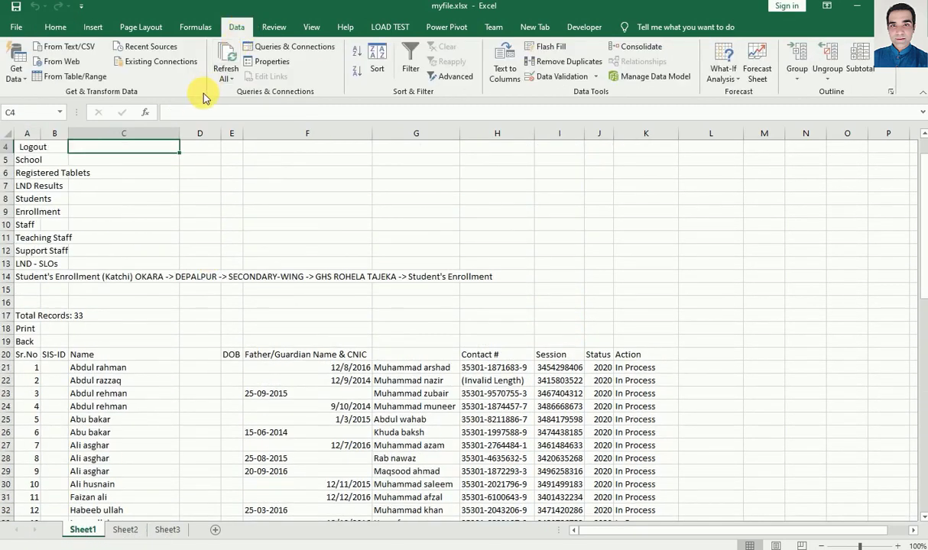
left_click(226, 80)
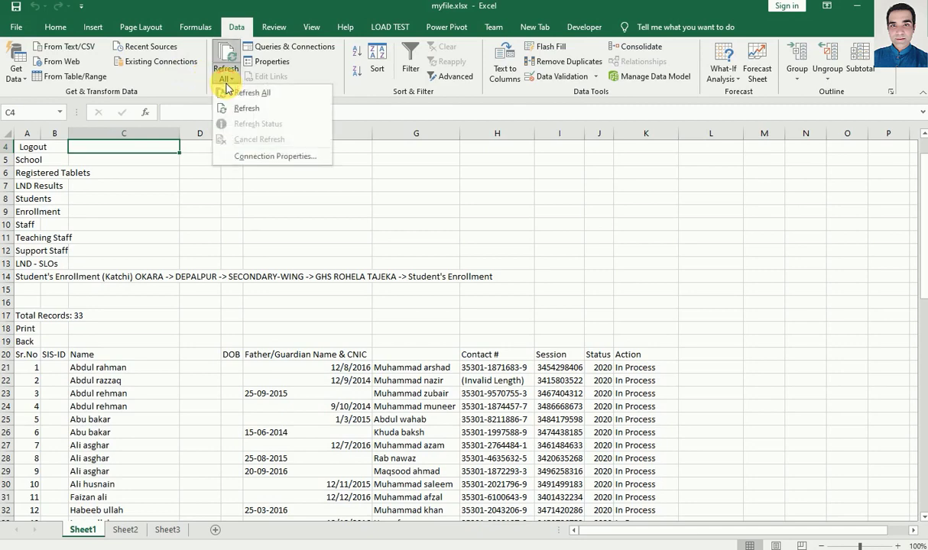
left_click(259, 156)
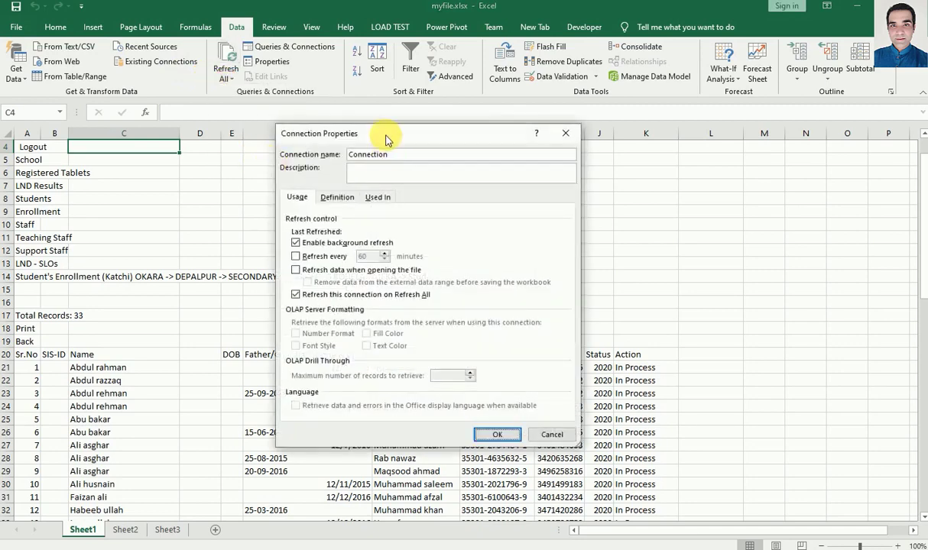
left_click_drag(386, 137, 369, 136)
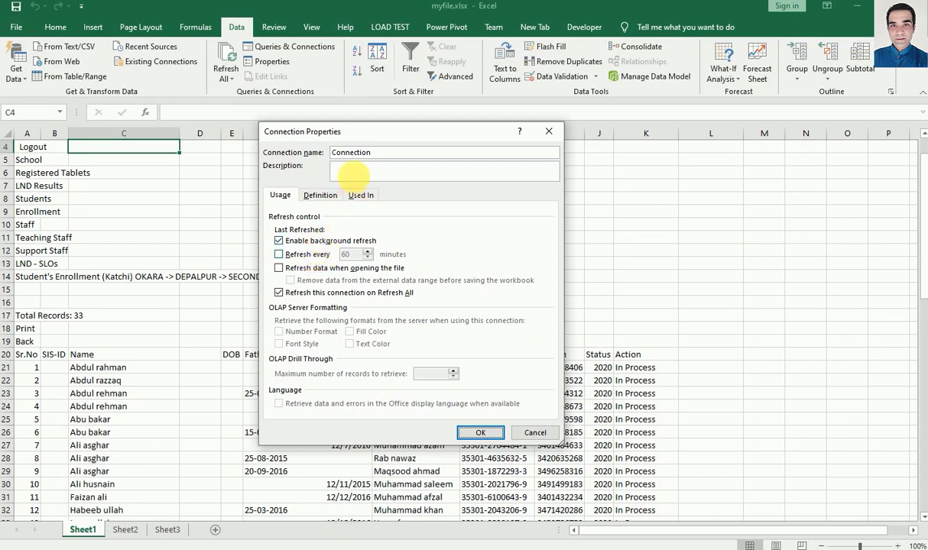
Step: Edit the web query from the Definition tab, allowing scripts until the login page loads
left_click(321, 197)
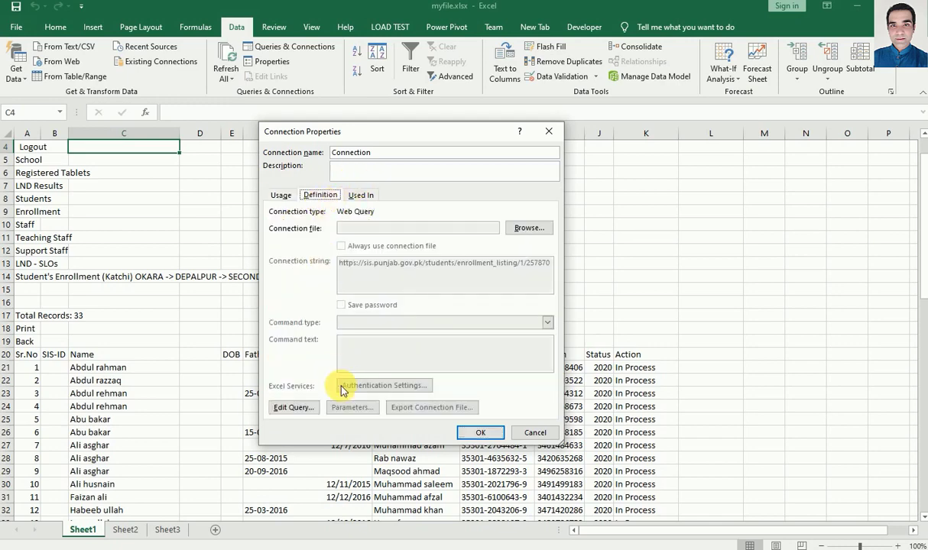
left_click(294, 408)
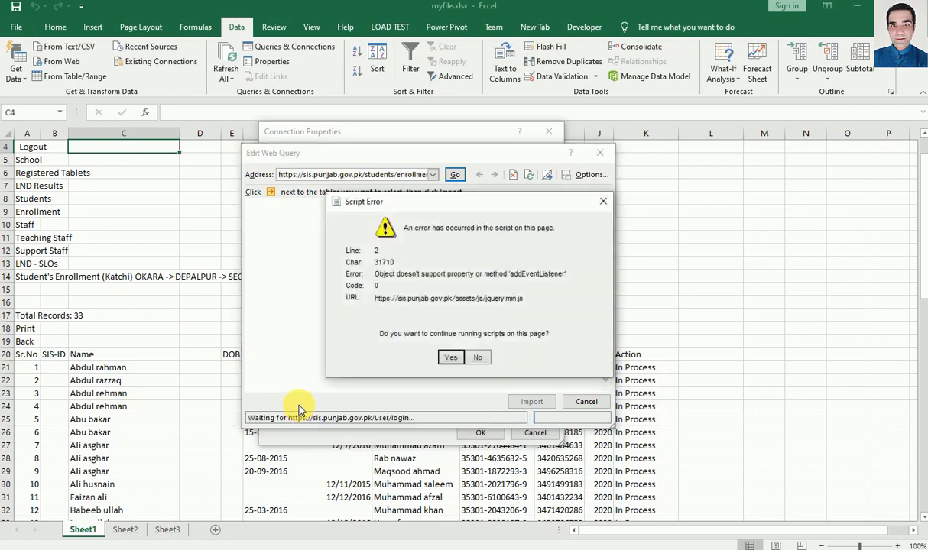
left_click(451, 357)
left_click(450, 358)
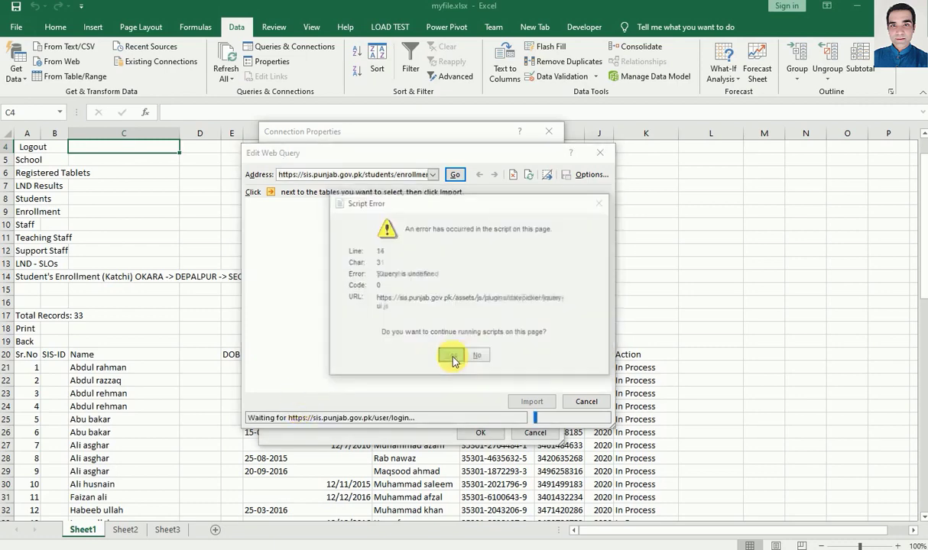
left_click(451, 356)
left_click(451, 357)
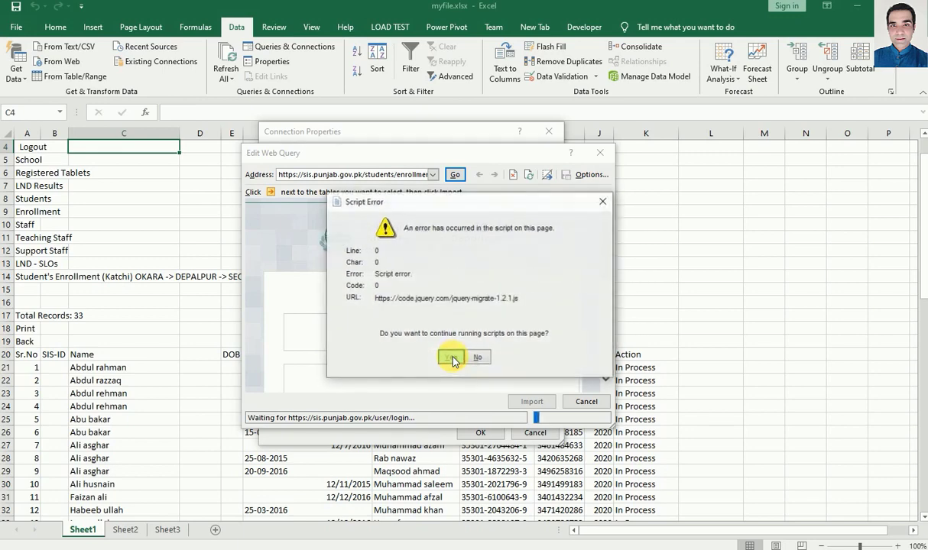
left_click(451, 357)
left_click(451, 357)
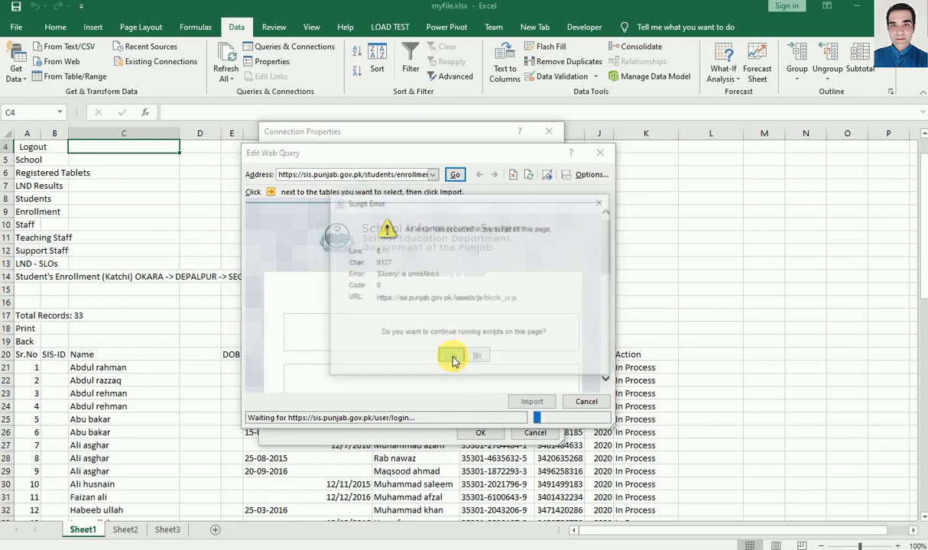
left_click(451, 358)
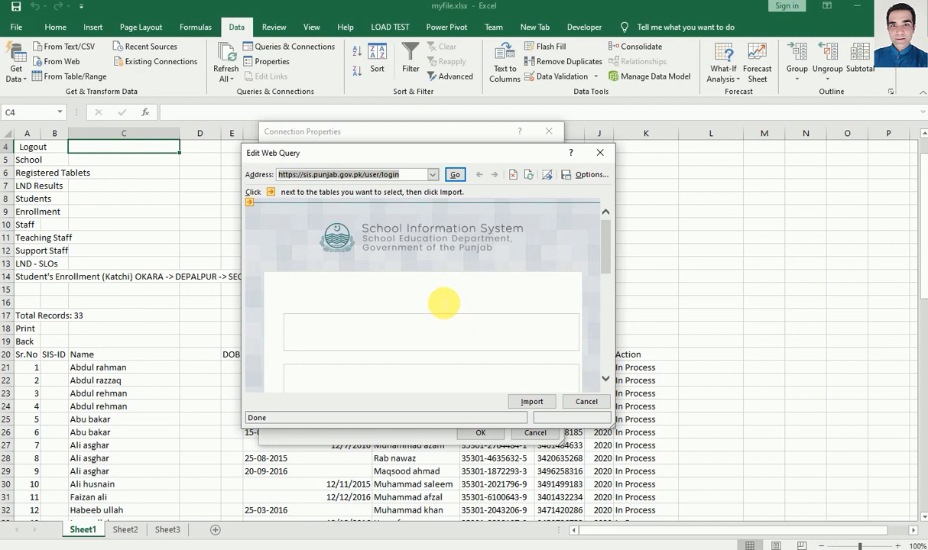
Step: Enlarge the web query dialog and enter 11 as the 5 + 6 answer
scroll(444, 304, "down", 2)
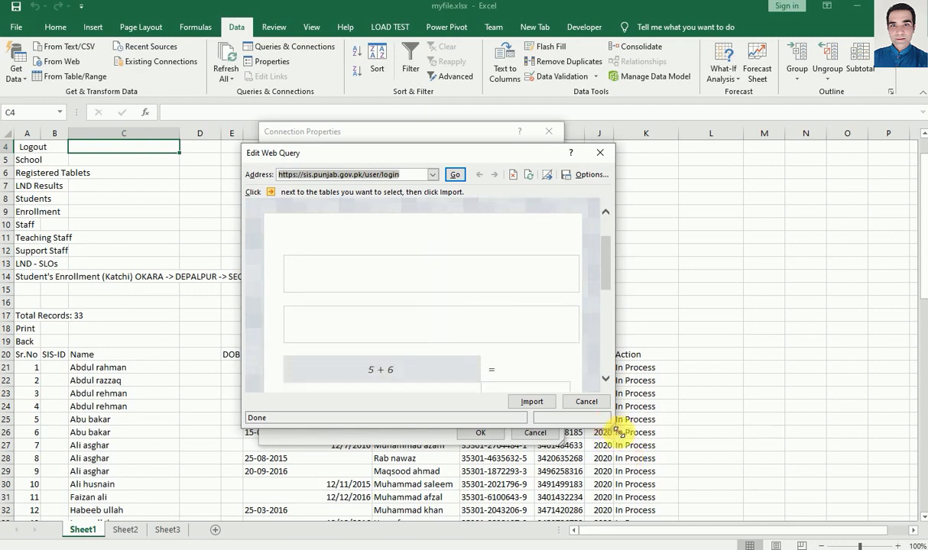
mouse_move(616, 430)
left_mouse_down()
mouse_move(672, 409)
mouse_move(800, 508)
mouse_move(833, 509)
mouse_move(785, 524)
mouse_move(767, 519)
left_mouse_up()
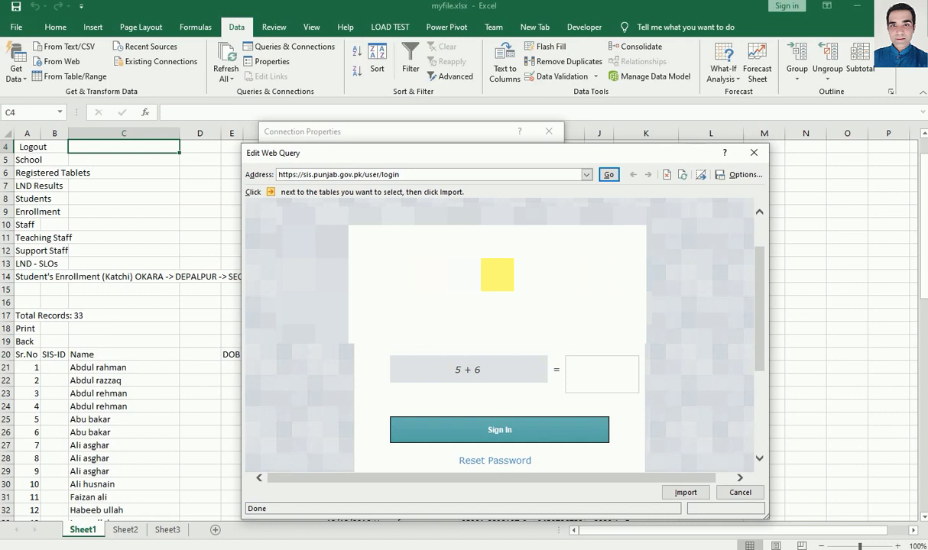
left_click(595, 367)
type("11")
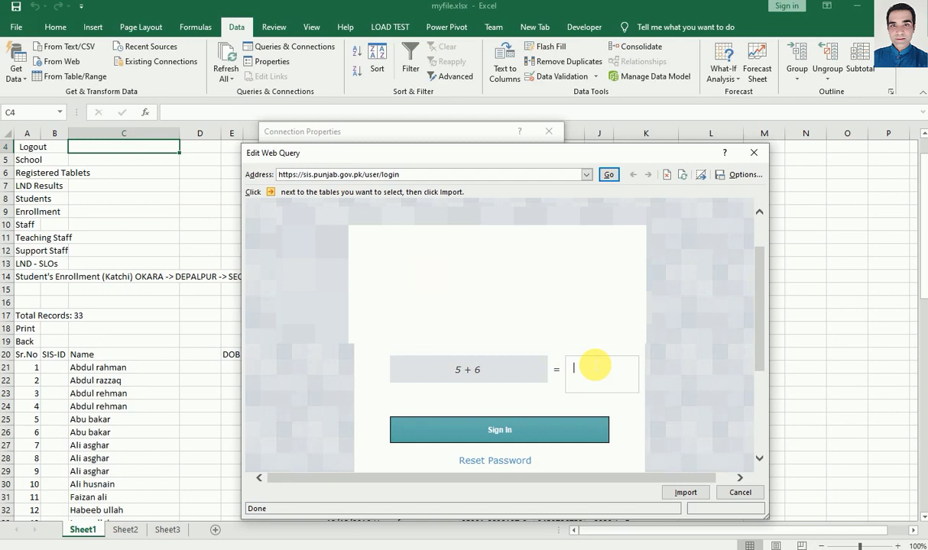
Step: Submit the SIS sign-in and accept the script errors and security warning
left_click(492, 431)
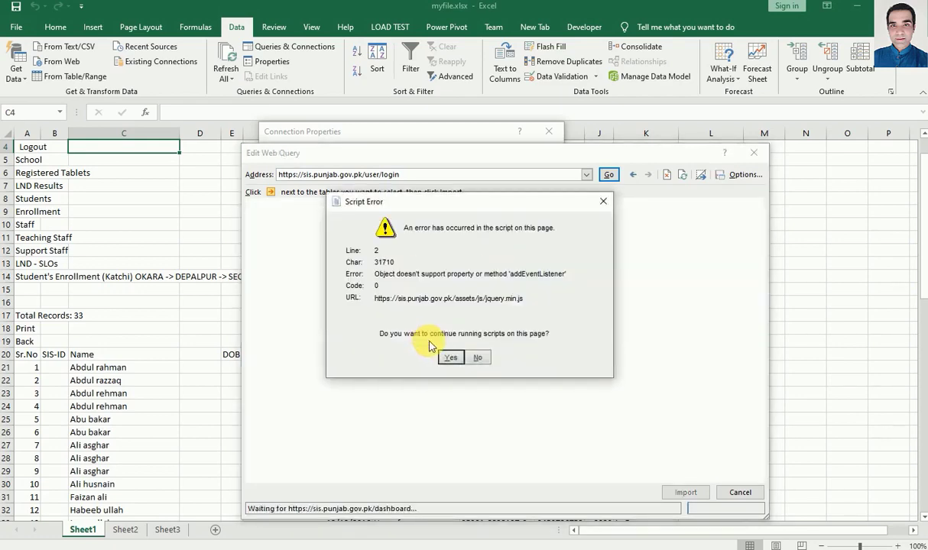
left_click(450, 358)
left_click(449, 359)
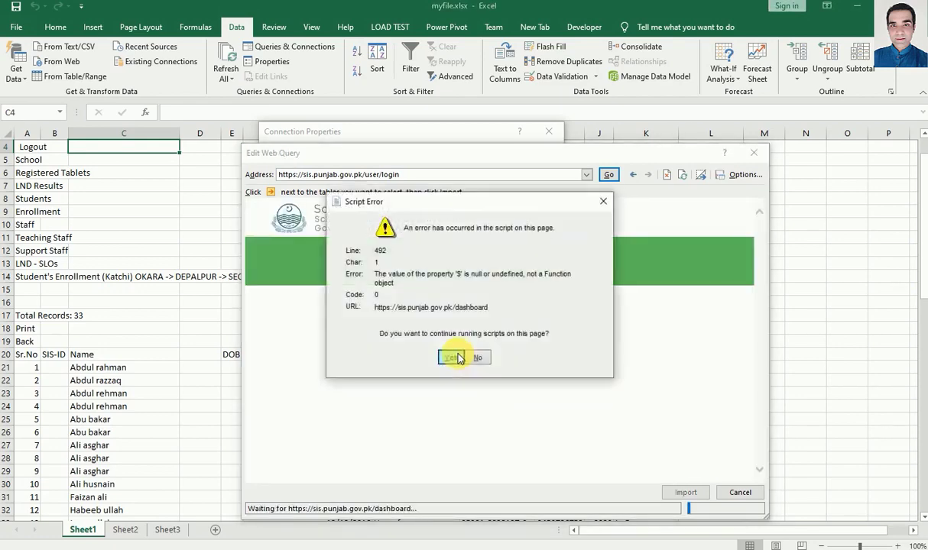
left_click(451, 357)
left_click(526, 311)
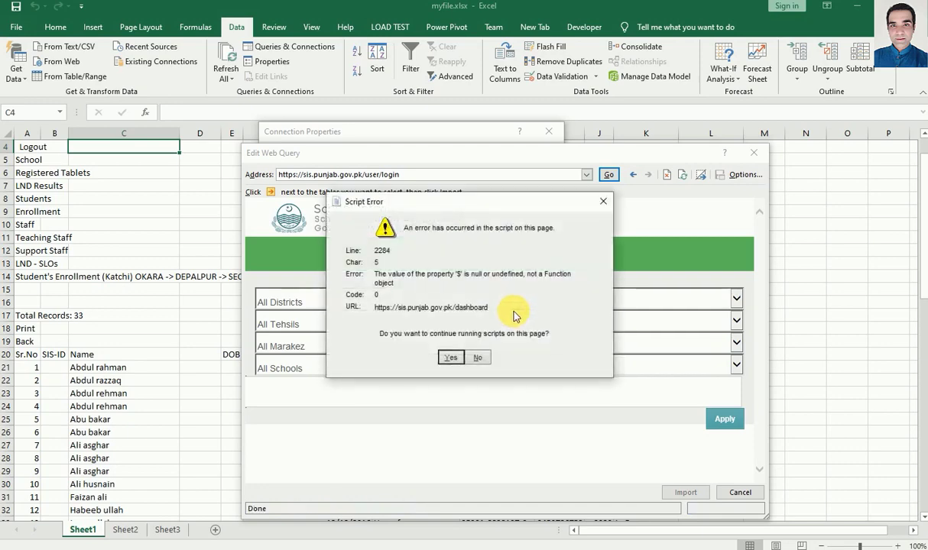
Step: Allow the remaining scripts until the SIS dashboard loads, then select its address
left_click(451, 358)
left_click(453, 360)
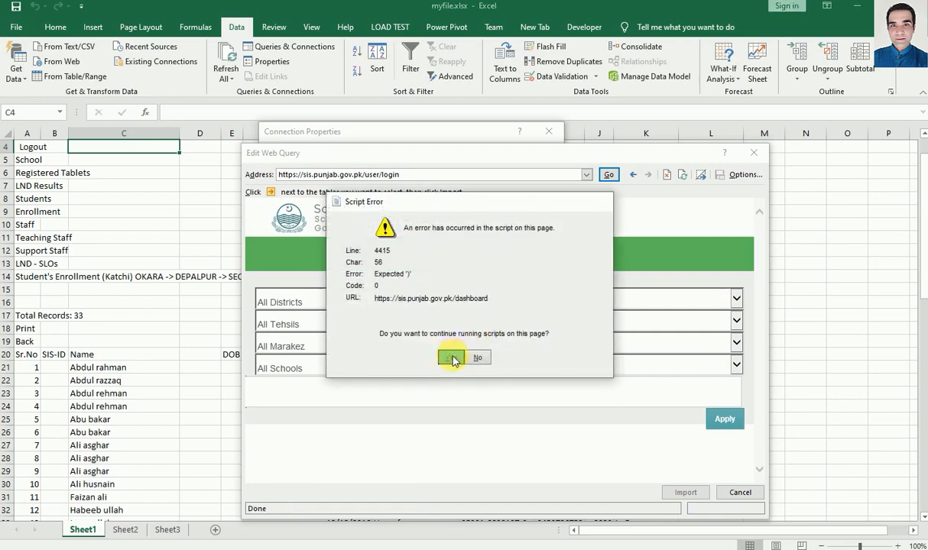
left_click(454, 361)
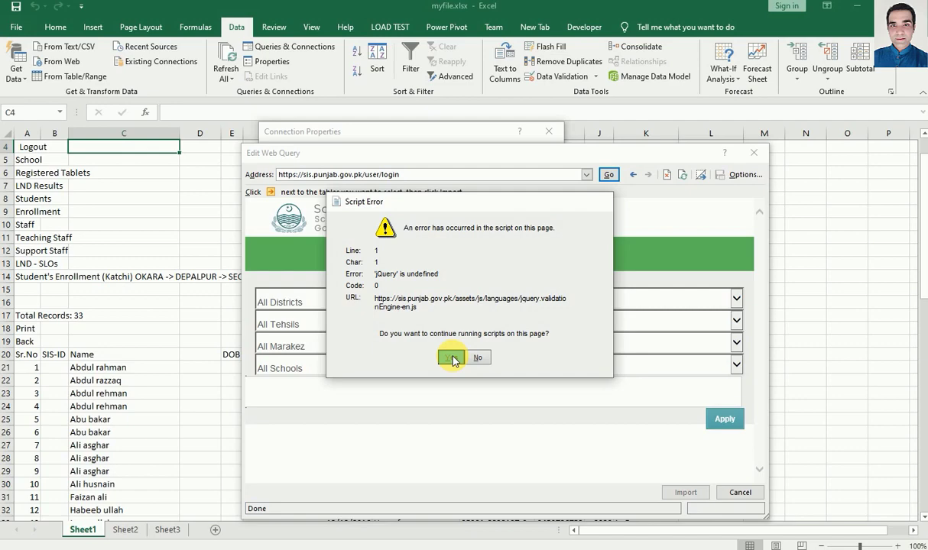
left_click(453, 359)
left_click(451, 358)
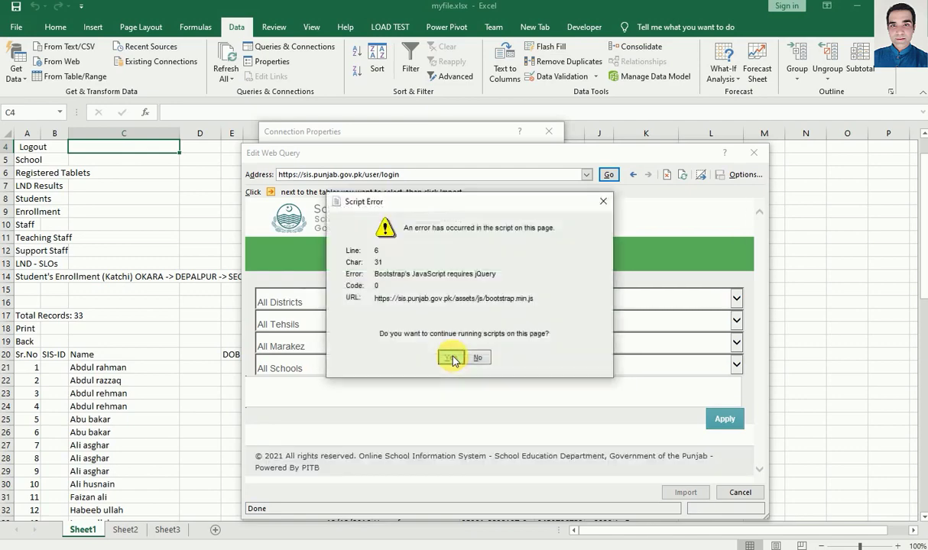
left_click(451, 358)
left_click(451, 358)
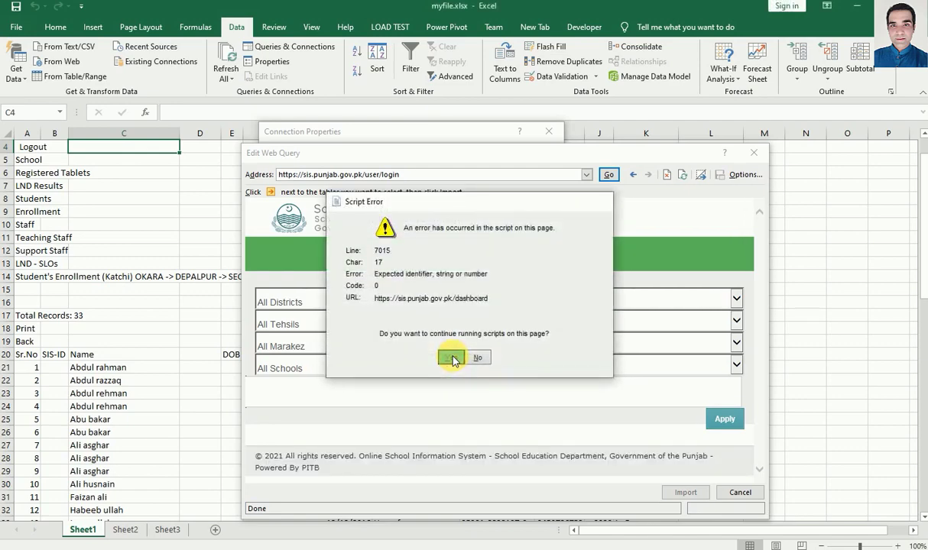
left_click(451, 358)
left_click(452, 359)
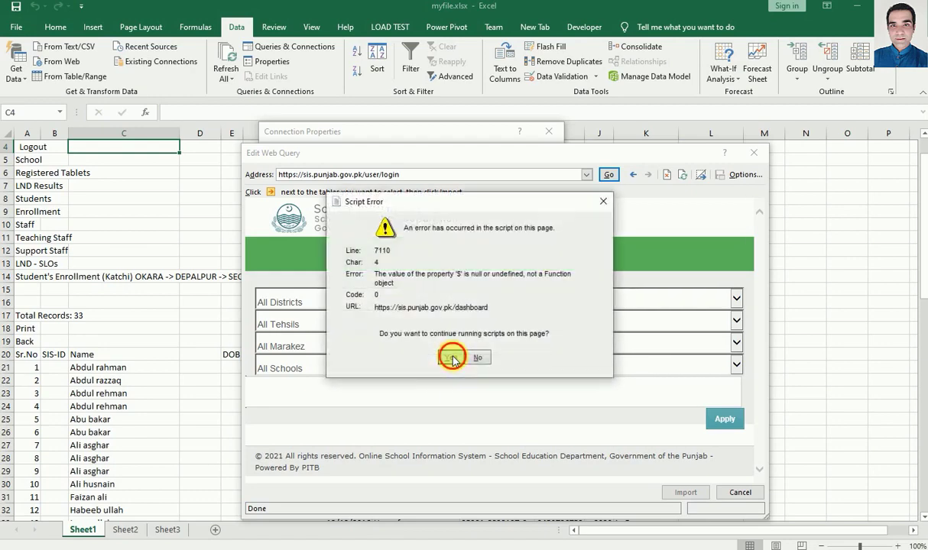
left_click(452, 359)
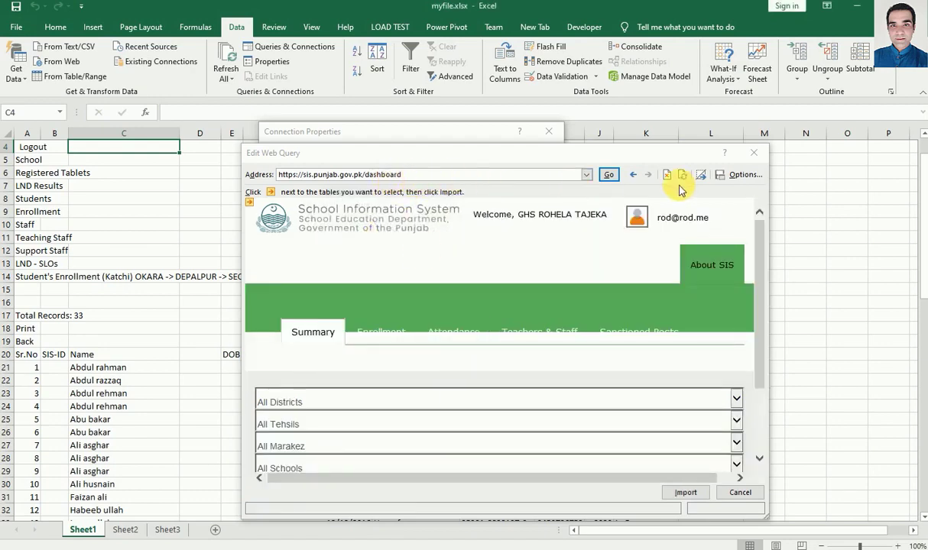
left_click(447, 181)
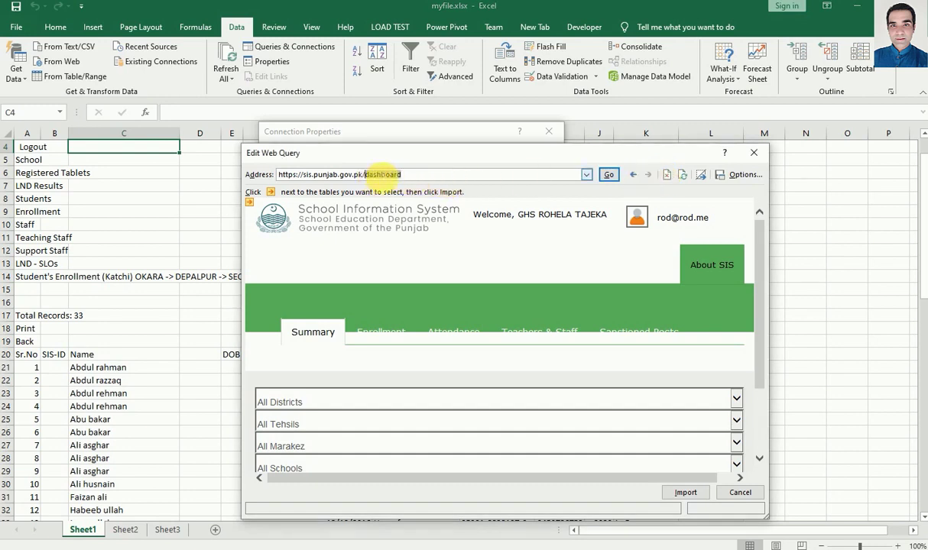
Step: Load the student listing page in place of 'dashboard' and scroll to its 12-record enrollment summary
left_click_drag(382, 175, 429, 174)
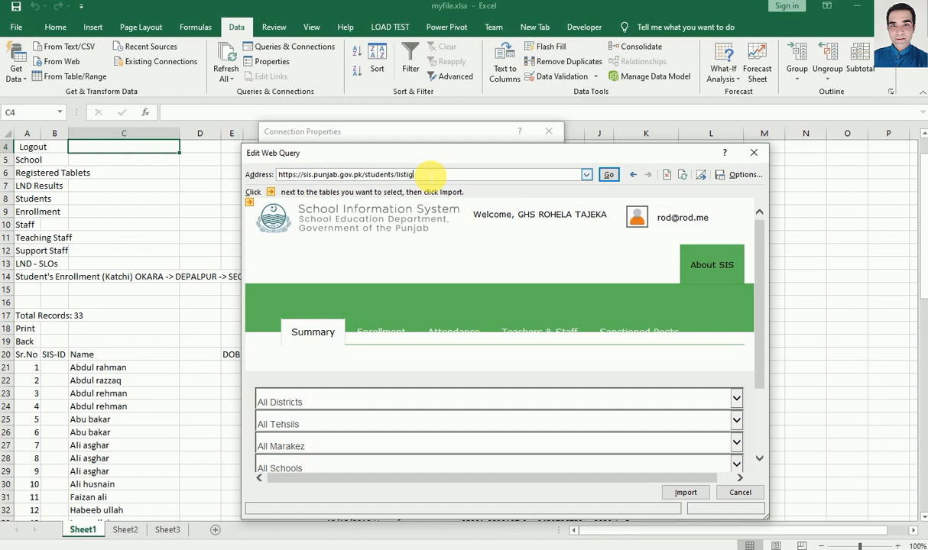
left_click(608, 174)
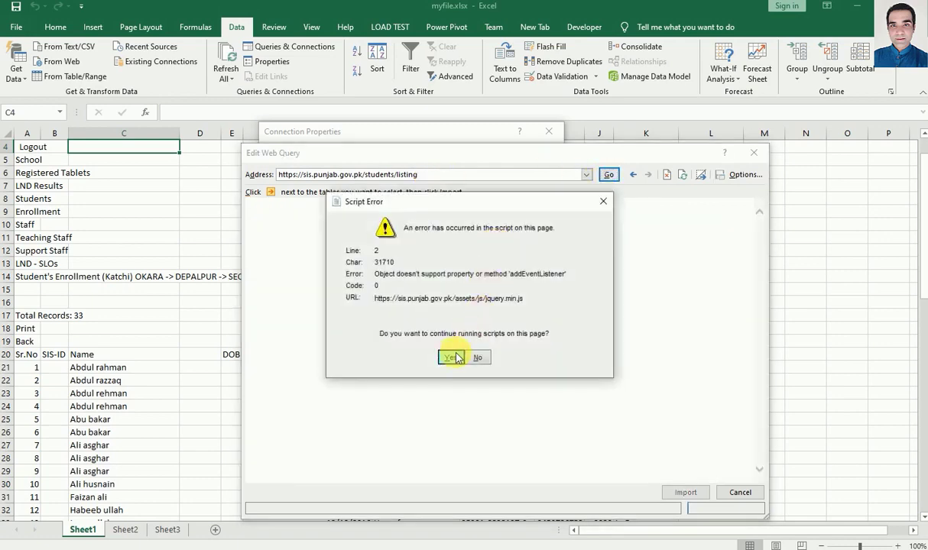
left_click(450, 357)
left_click(450, 357)
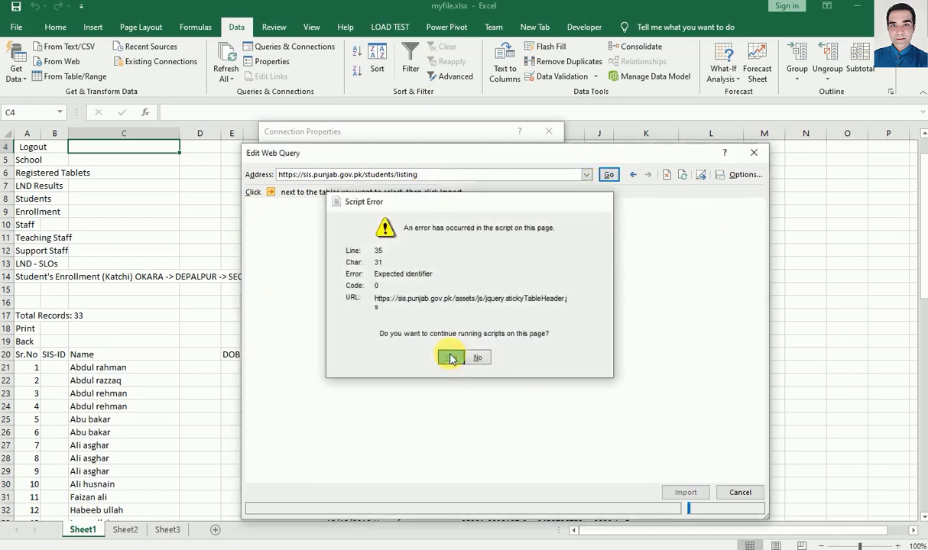
left_click(450, 357)
left_click(450, 357)
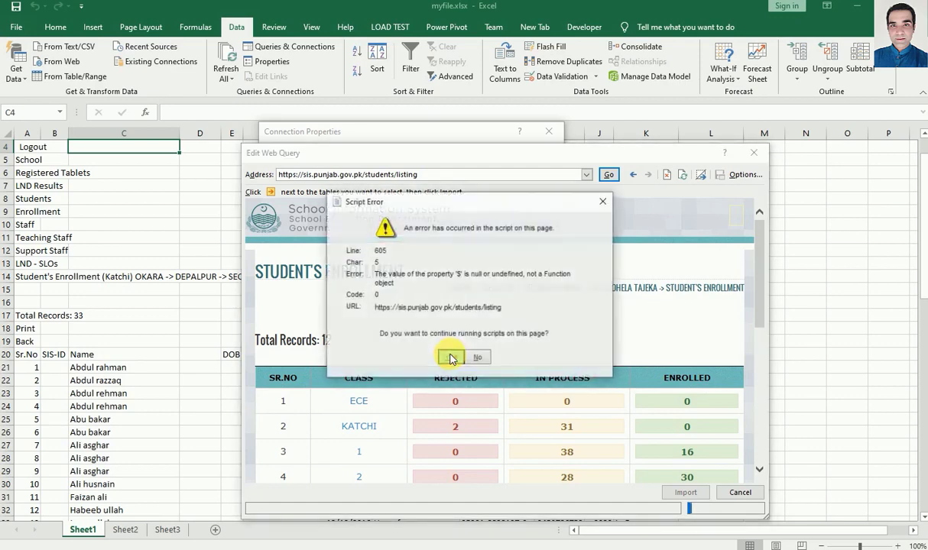
left_click(450, 357)
scroll(450, 325, "down", 3)
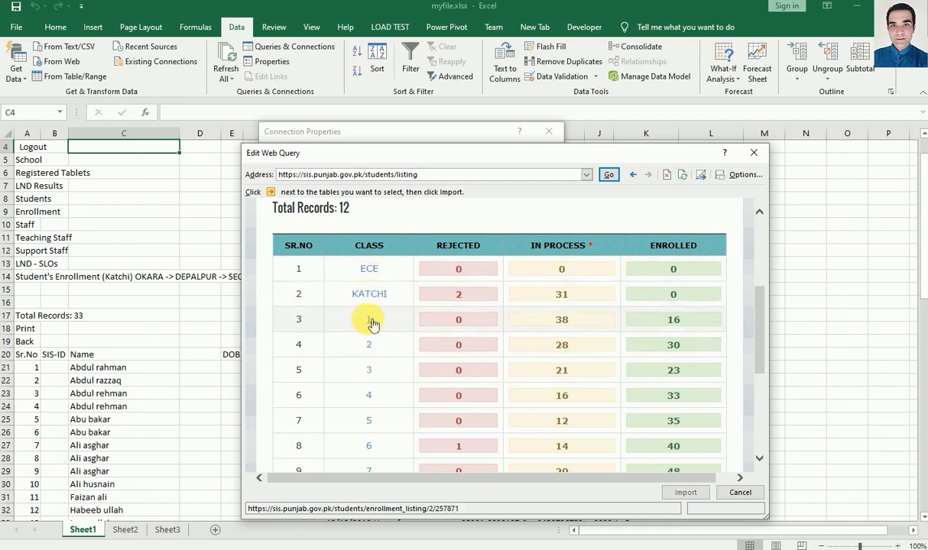
Step: Open the class 1 enrollment listing, allowing its scripts until it loads
left_click(370, 321)
left_click(453, 358)
left_click(453, 357)
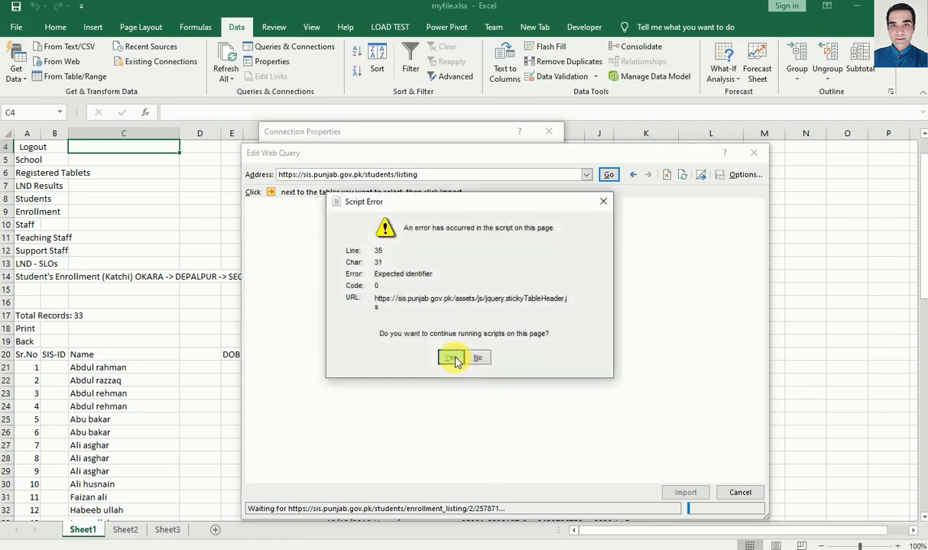
left_click(453, 357)
left_click(453, 358)
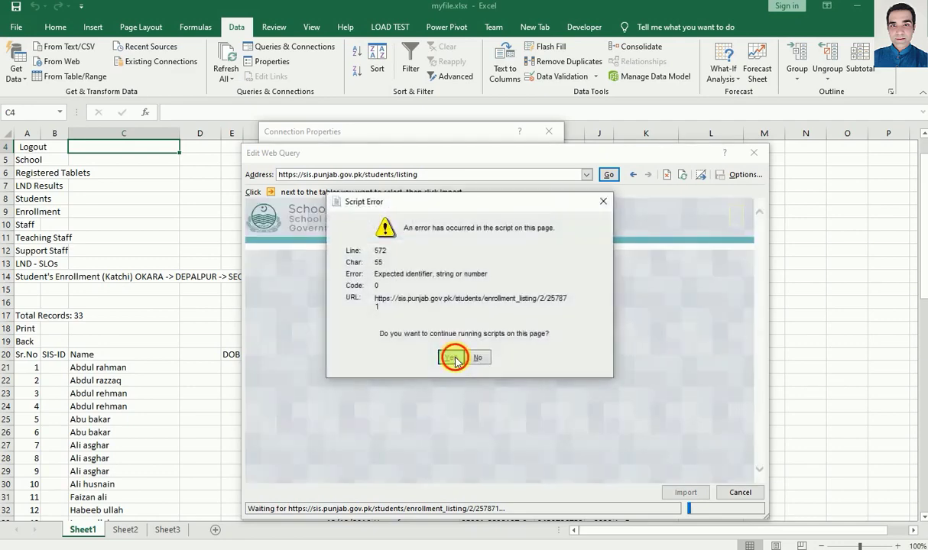
left_click(453, 358)
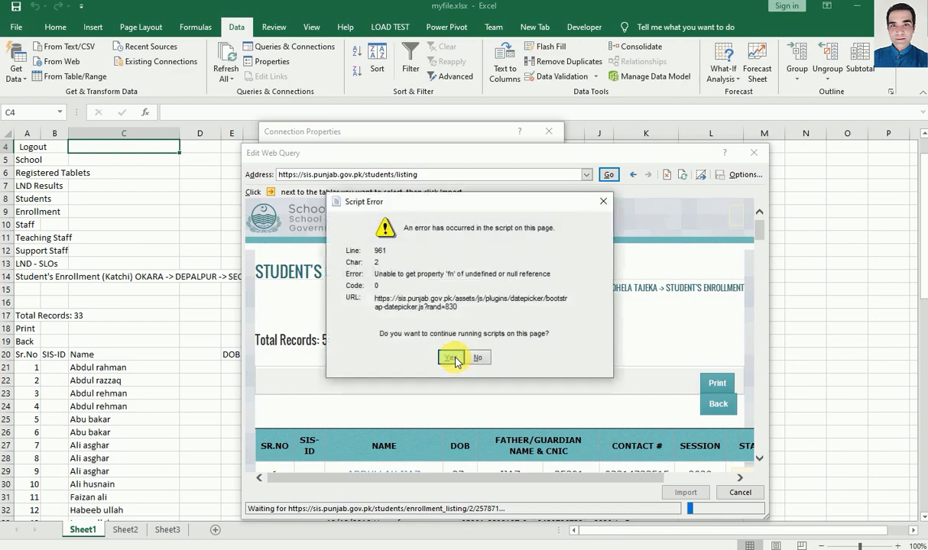
left_click(453, 357)
left_click(454, 358)
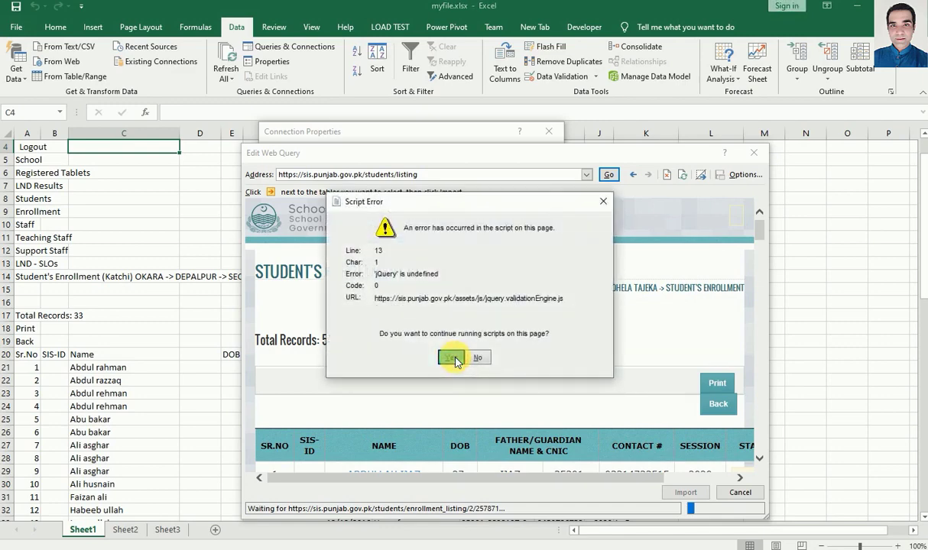
left_click(453, 358)
left_click(453, 358)
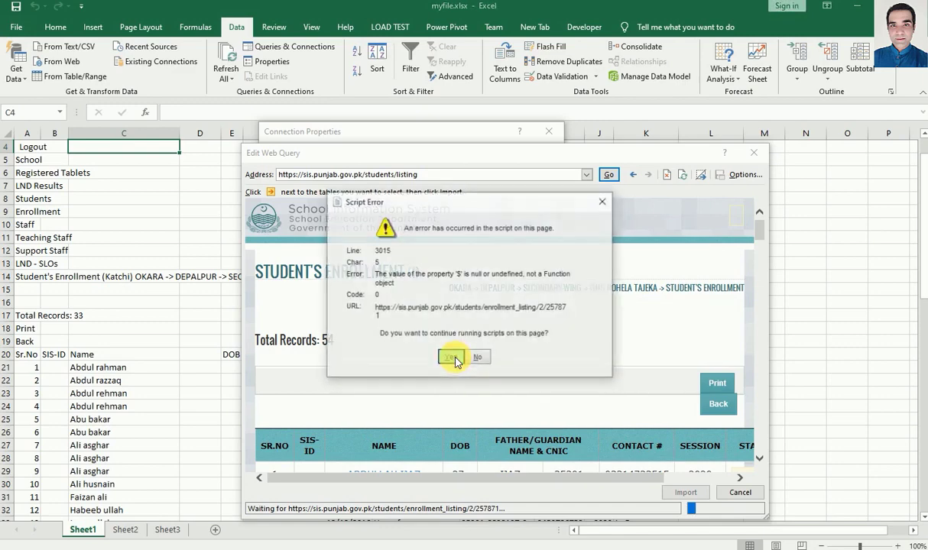
left_click(453, 357)
left_click(453, 357)
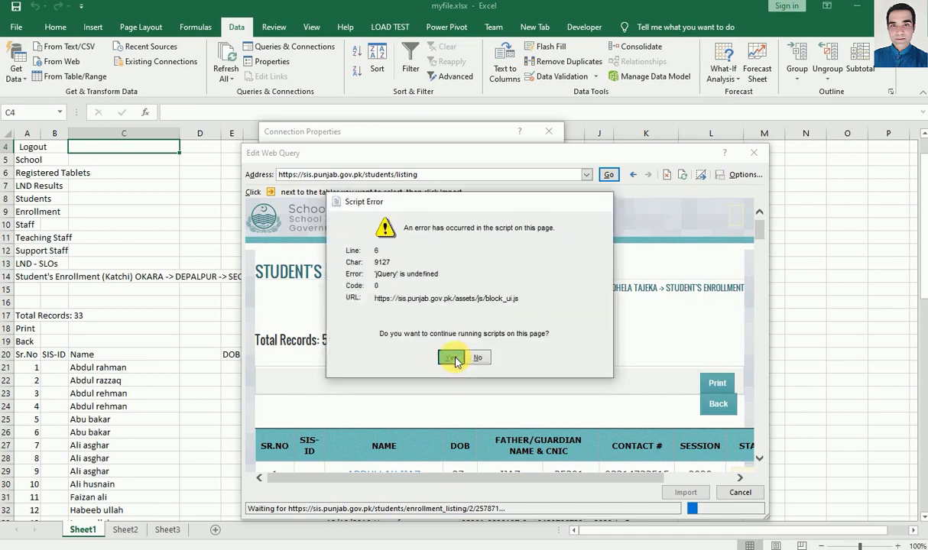
left_click(454, 358)
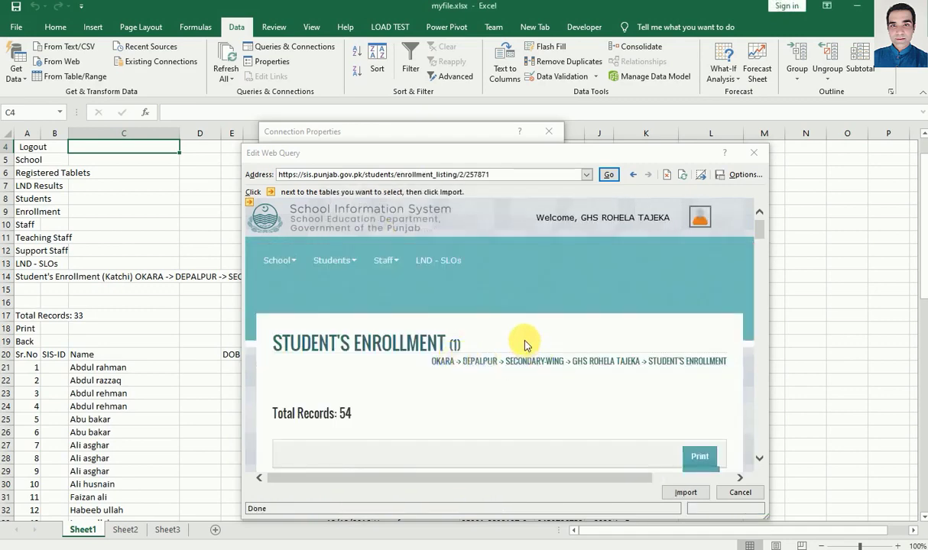
Step: Review the 54-record listing and return to Connection Properties with its address
scroll(526, 345, "down", 3)
scroll(526, 345, "down", 2)
scroll(526, 346, "down", 4)
scroll(526, 345, "down", 1)
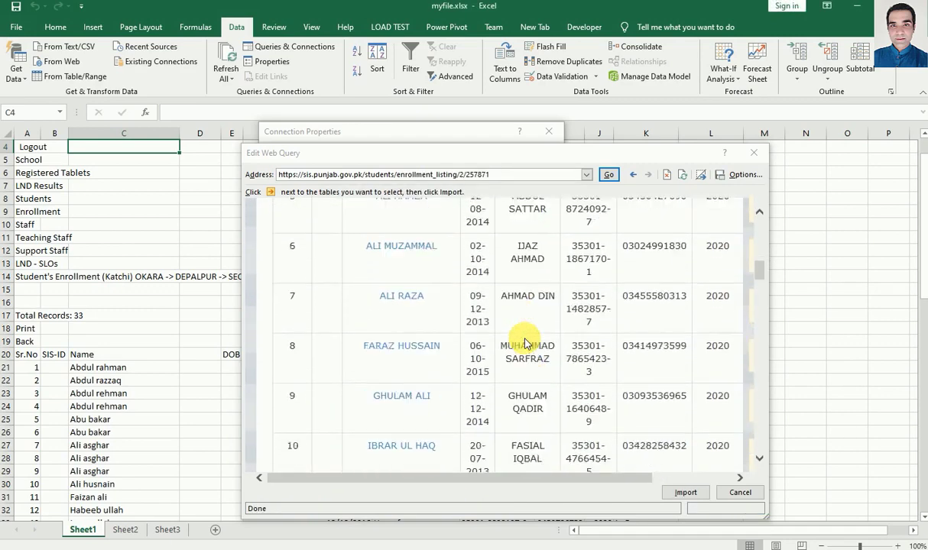
scroll(526, 346, "down", 2)
scroll(527, 344, "up", 3)
scroll(527, 344, "up", 2)
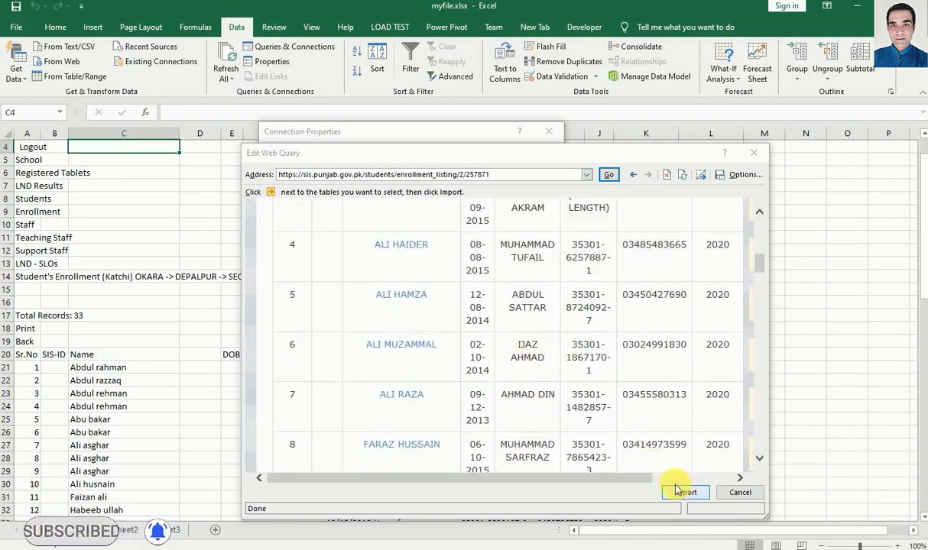
key("Escape")
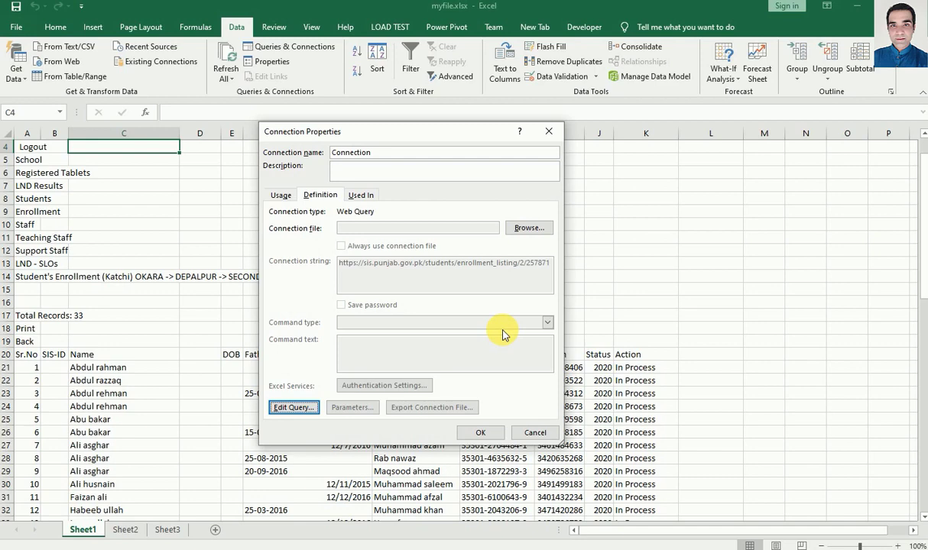
Step: Confirm Connection Properties and the security notice, refreshing Sheet1 with the 54-record class 1 listing
left_click(481, 433)
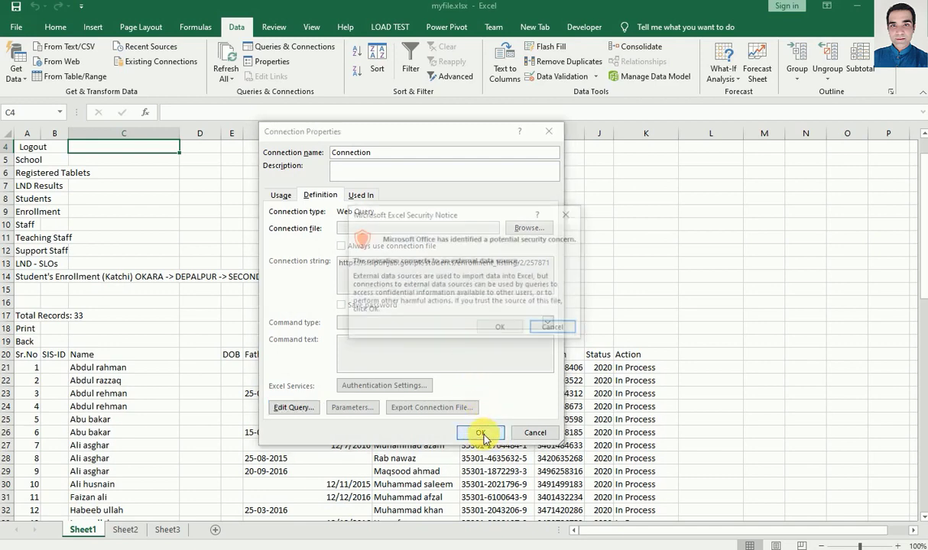
left_click(498, 330)
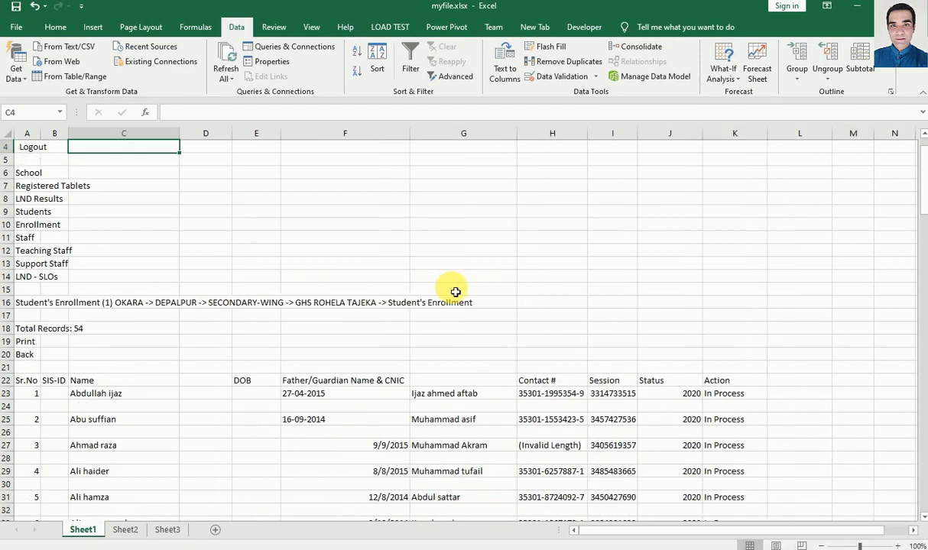
scroll(424, 290, "down", 6)
scroll(431, 292, "up", 3)
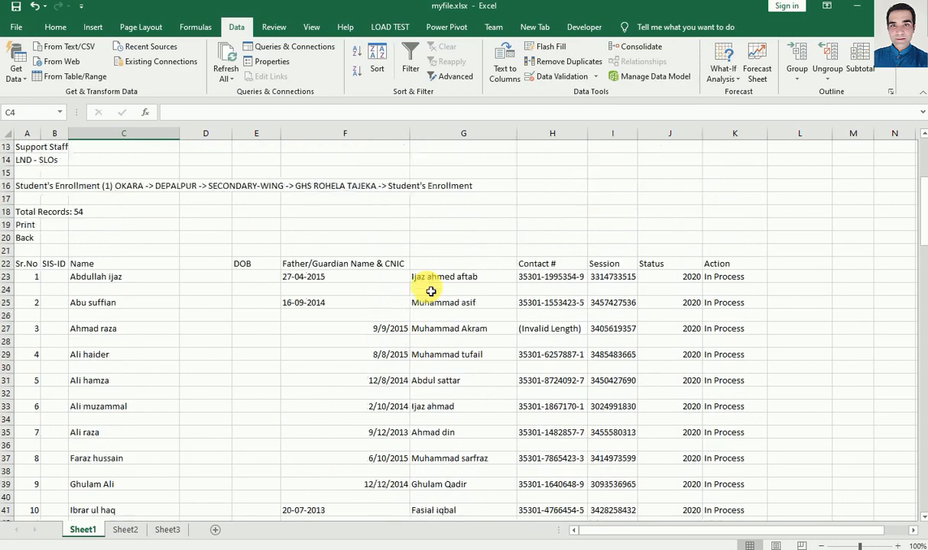
scroll(428, 291, "up", 3)
left_click(257, 223)
left_click(134, 226)
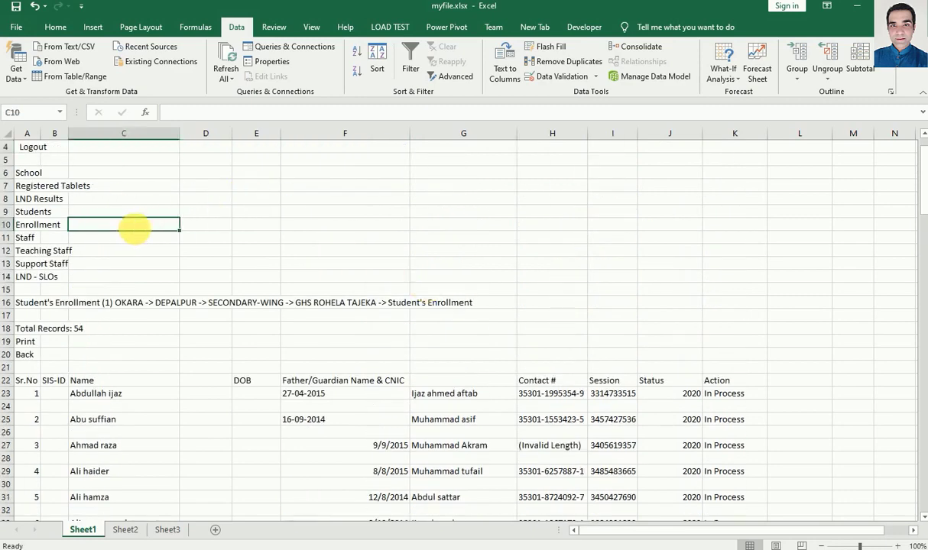
Step: Connect to the recent enrollment_listing web source and preview it in Web View
left_click(151, 49)
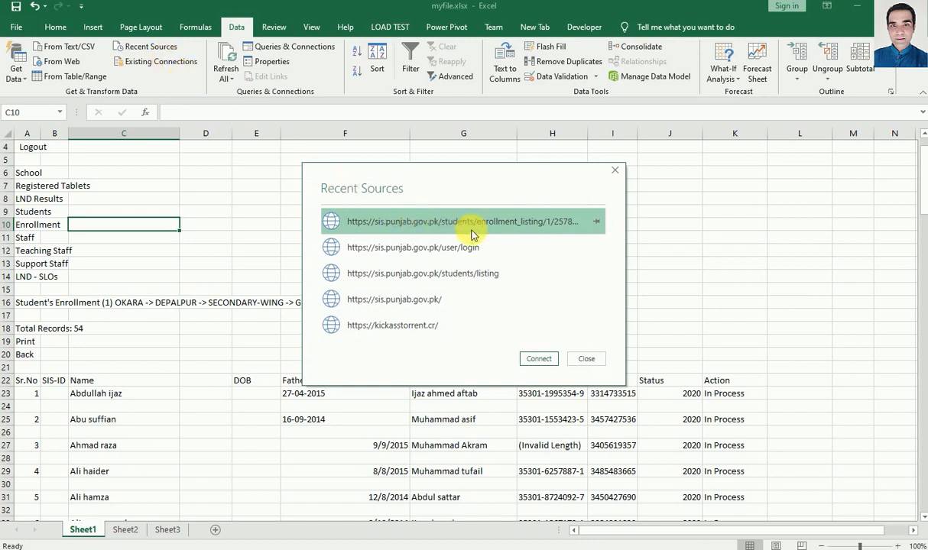
left_click(486, 228)
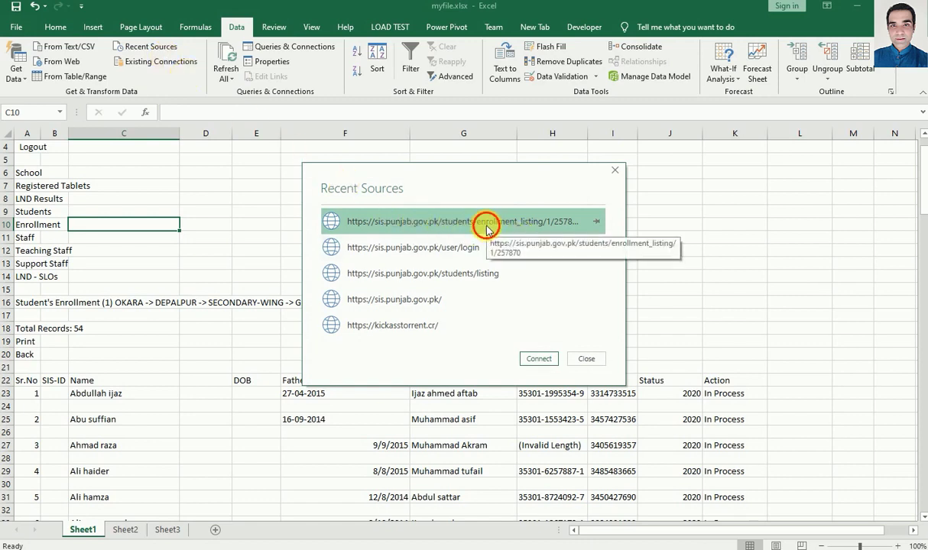
left_click(537, 357)
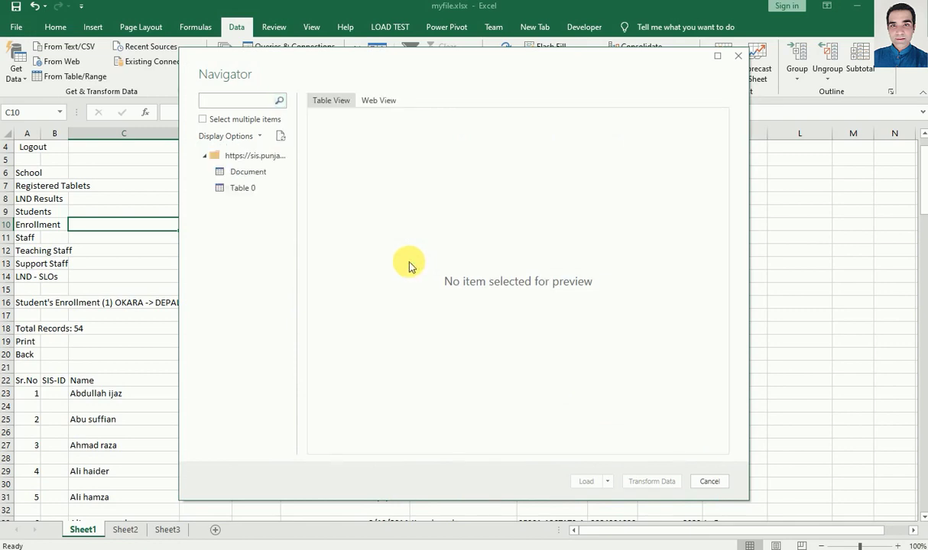
left_click(372, 105)
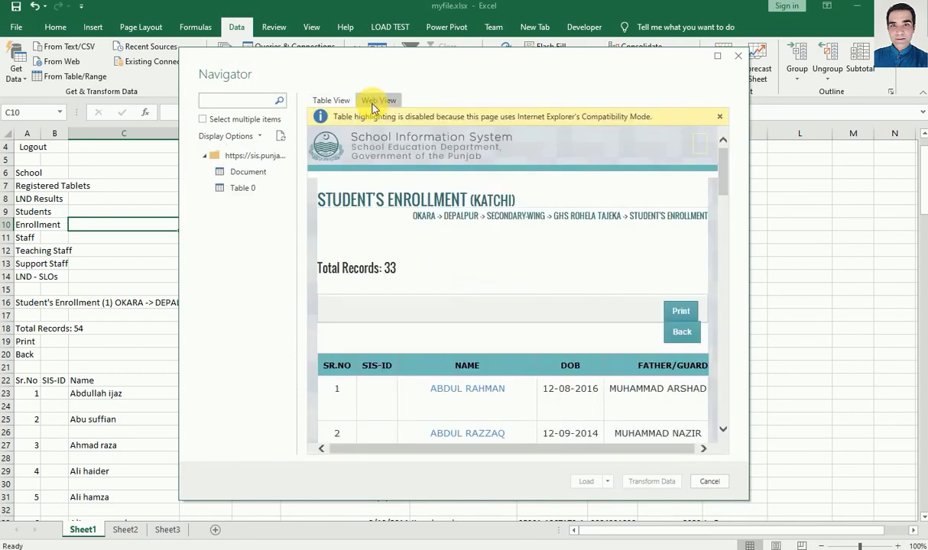
scroll(441, 252, "down", 3)
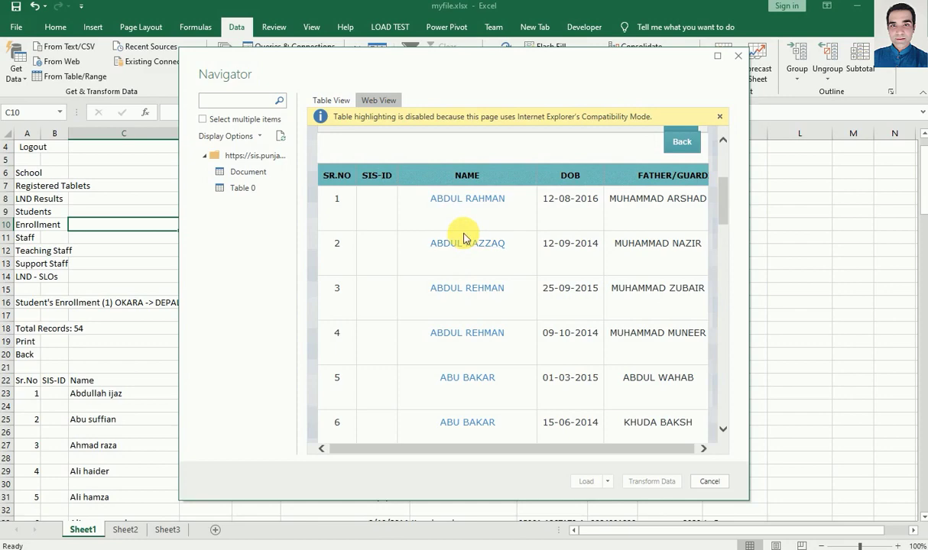
scroll(463, 238, "down", 3)
scroll(463, 237, "up", 1)
scroll(463, 238, "down", 3)
scroll(464, 238, "up", 4)
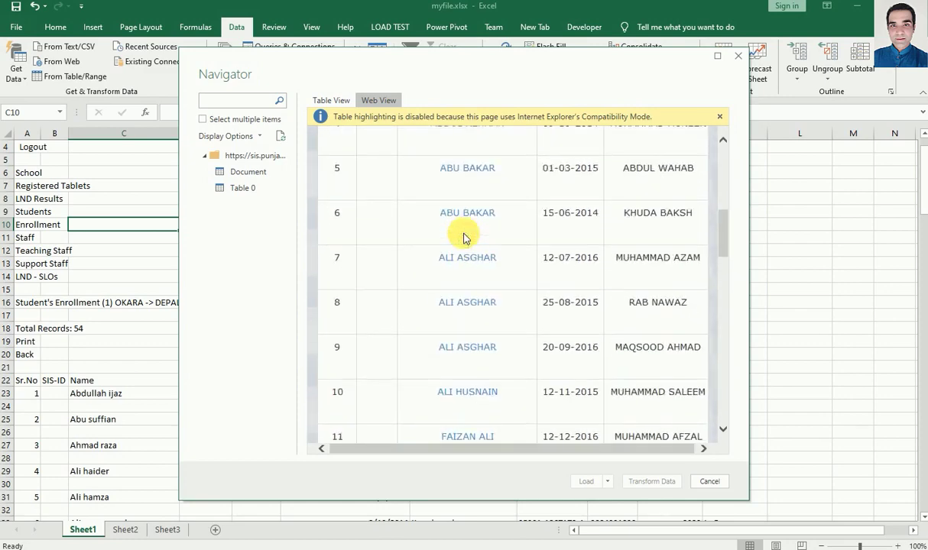
scroll(461, 235, "up", 1)
scroll(463, 238, "up", 4)
scroll(466, 233, "up", 2)
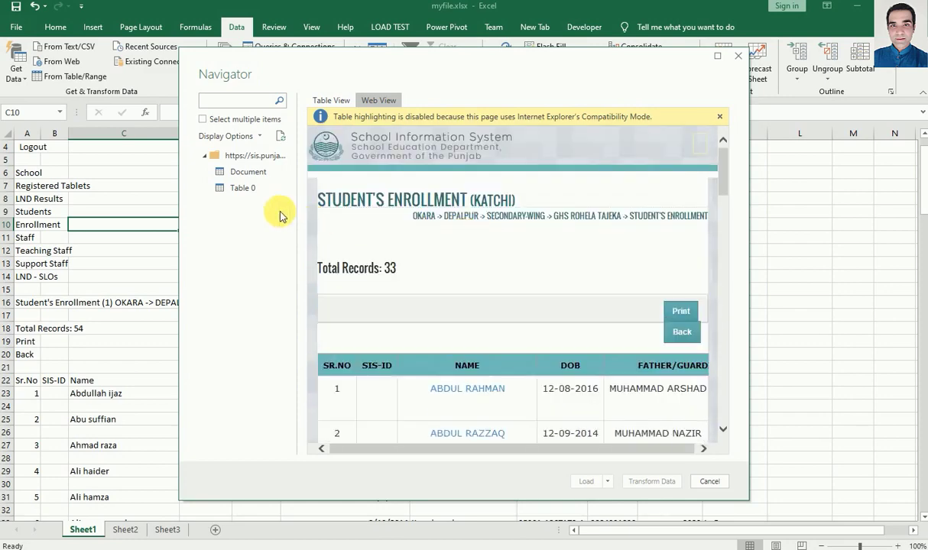
Step: Select Table 0 with its 33 Katchi rows and load it into Power Query Editor
left_click(257, 187)
left_click(338, 101)
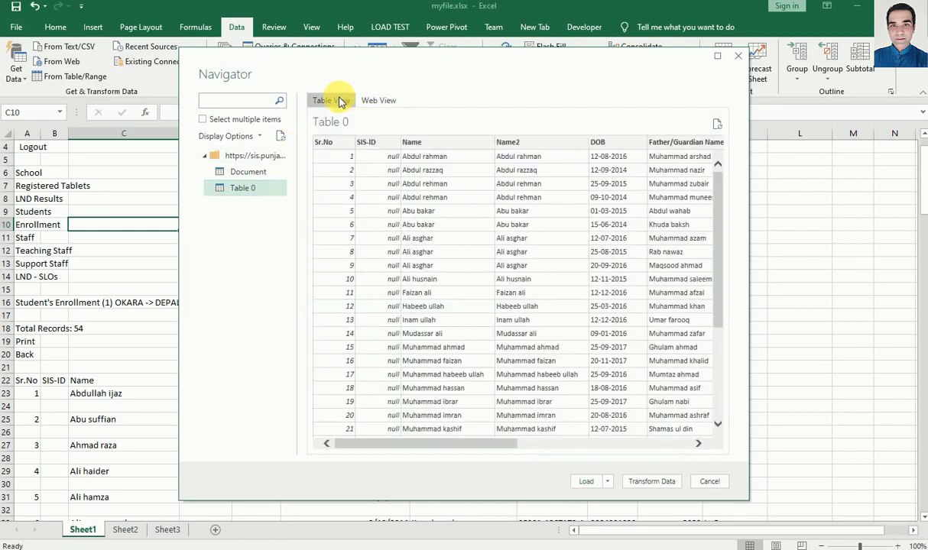
double_click(259, 190)
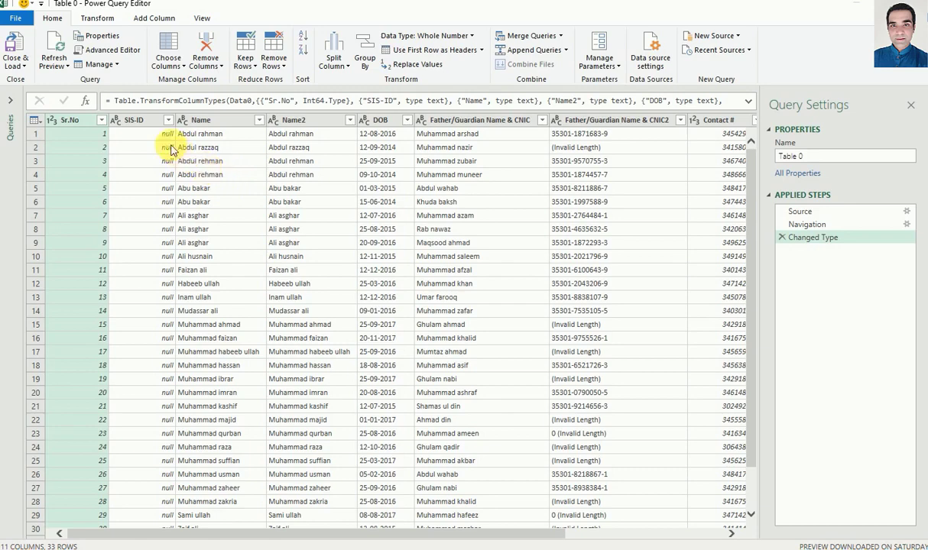
Step: Remove the SIS-ID, Status and Action columns from the Table 0 query
left_click(141, 120)
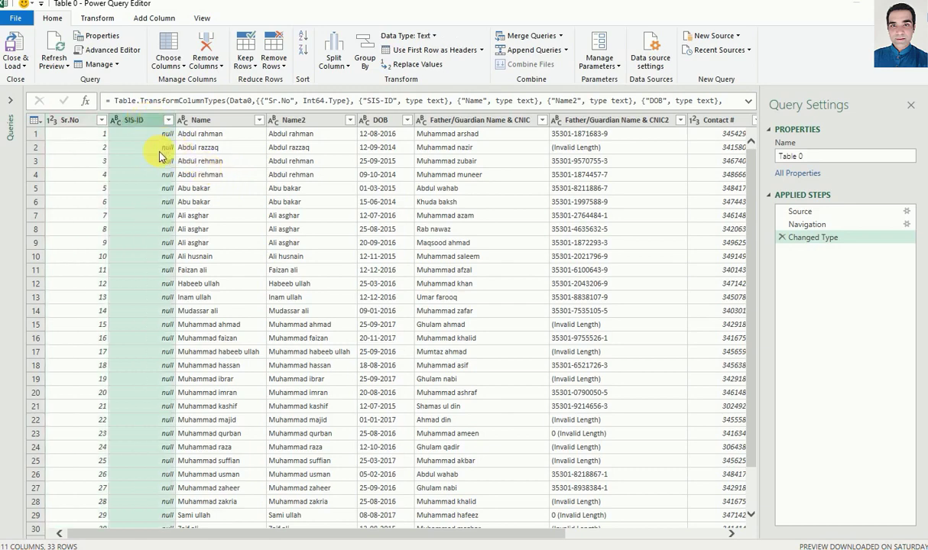
scroll(159, 156, "down", 2)
scroll(159, 156, "up", 2)
left_click(205, 46)
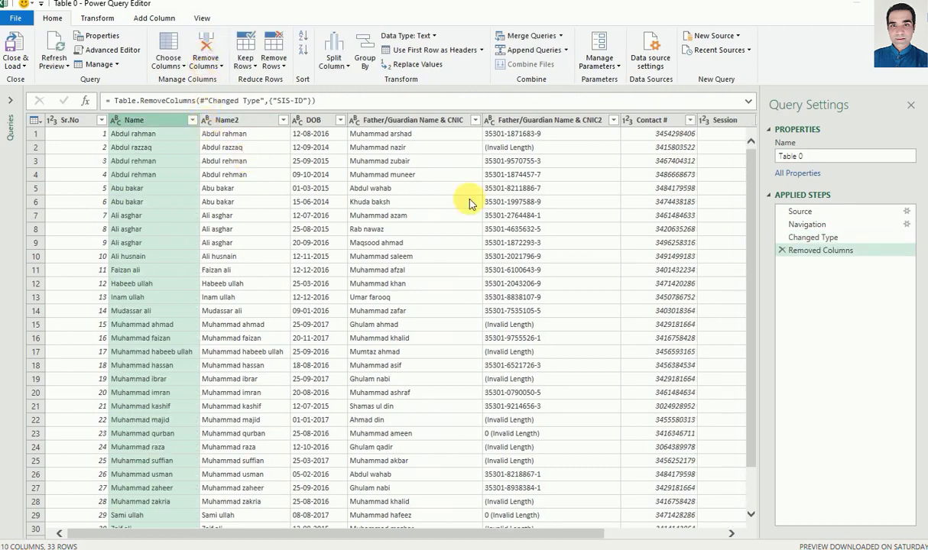
left_click_drag(453, 532, 600, 534)
left_click(638, 121)
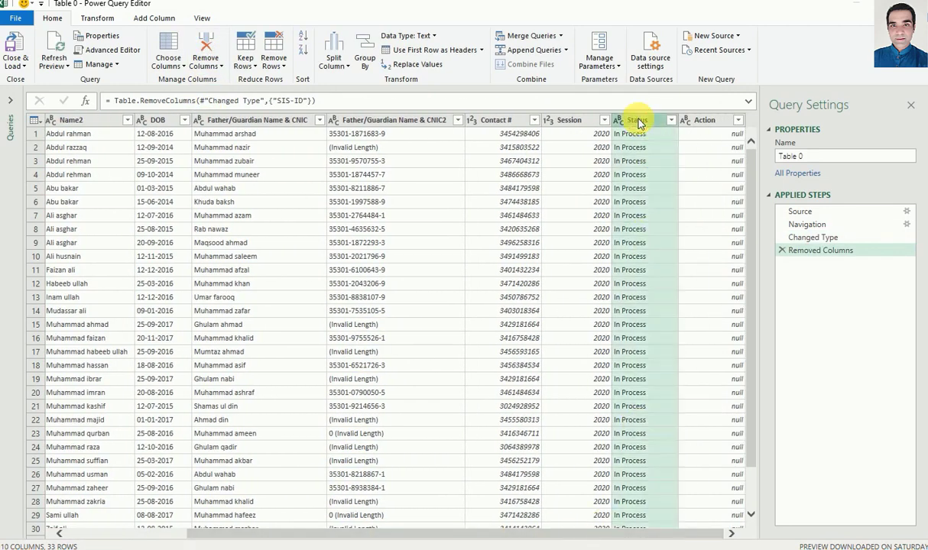
left_click(205, 53)
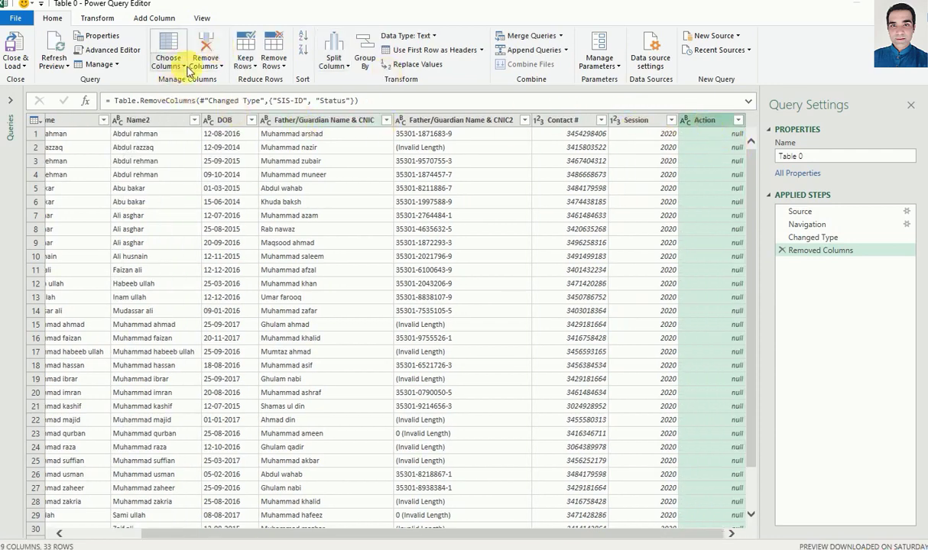
left_click(205, 50)
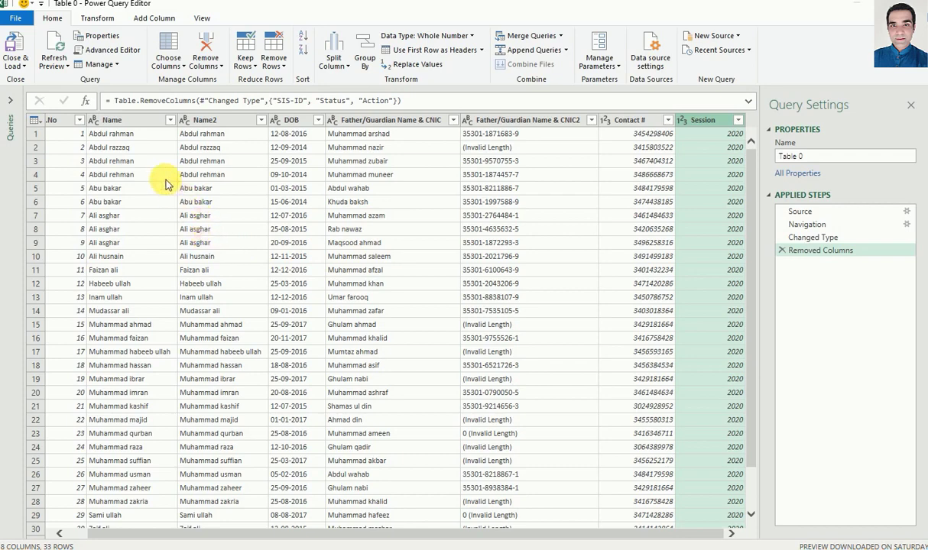
Step: Review the Changed Type, Navigation and Source steps, then return to Removed Columns
left_click(812, 239)
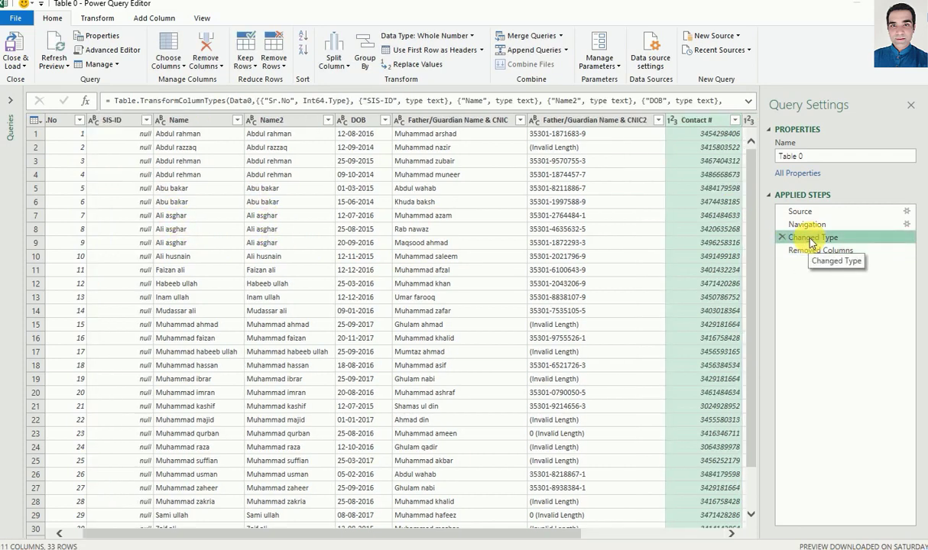
left_click(810, 224)
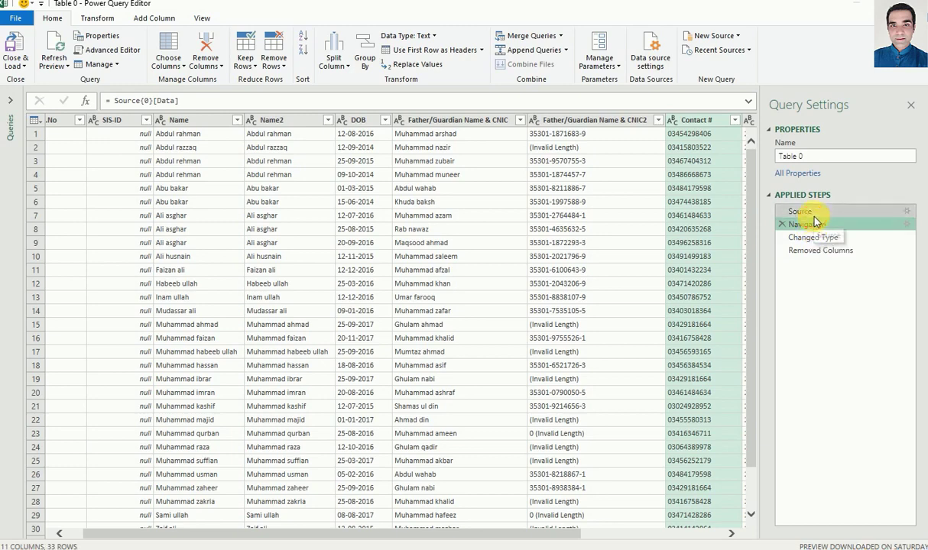
left_click(812, 213)
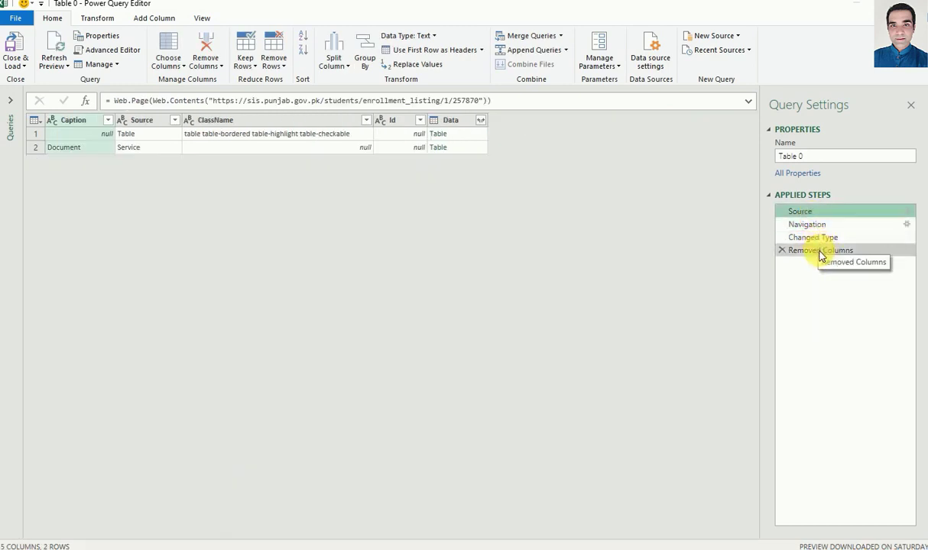
left_click(821, 252)
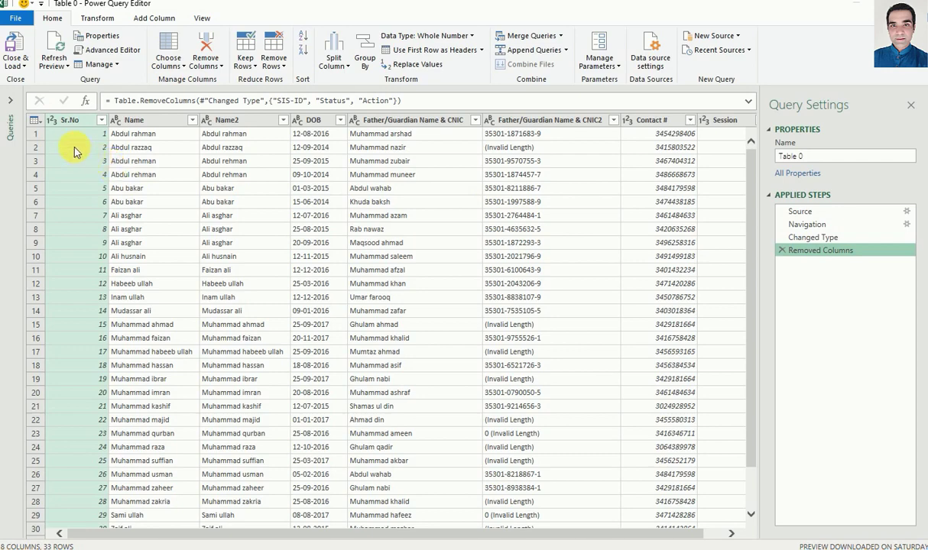
Step: Load the query with Close & Load To as a table at Sheet2 cell C1
left_click(24, 67)
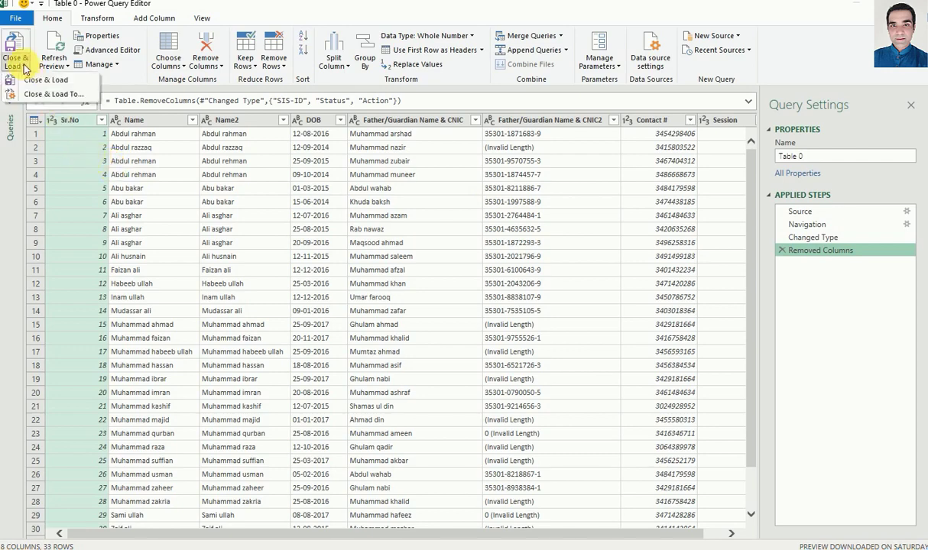
left_click(42, 79)
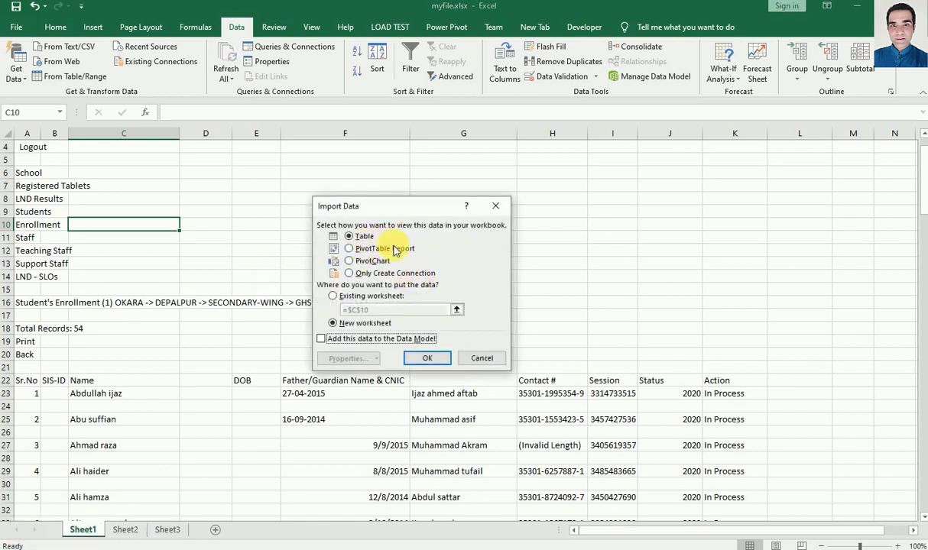
left_click(373, 297)
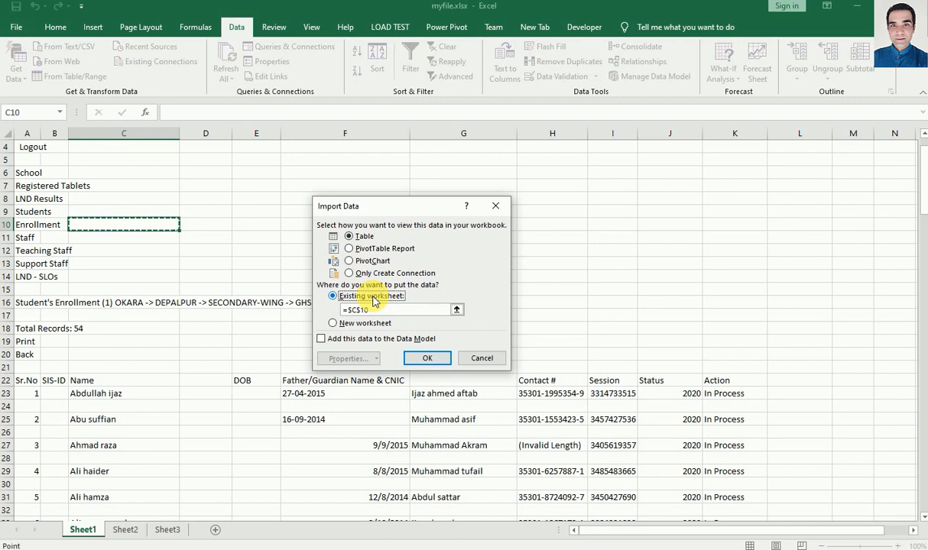
left_click(123, 529)
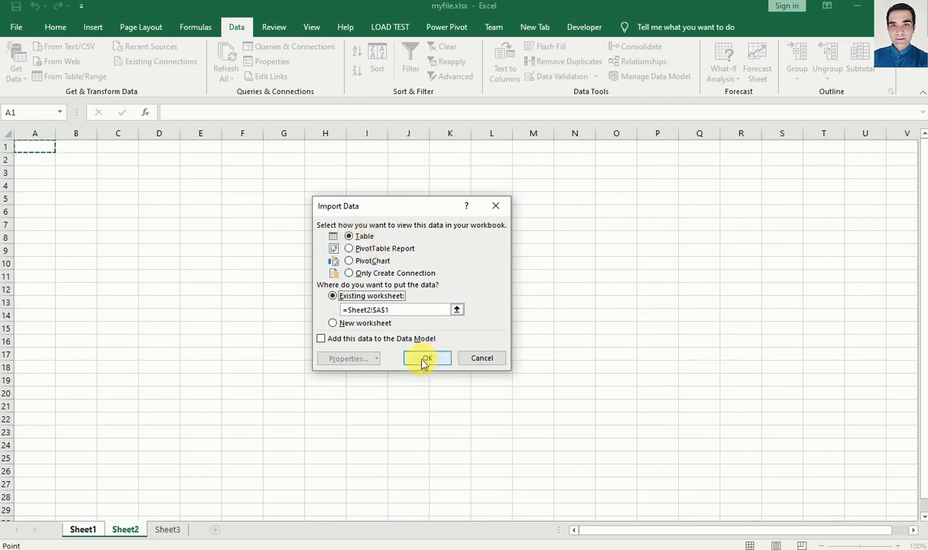
left_click(121, 148)
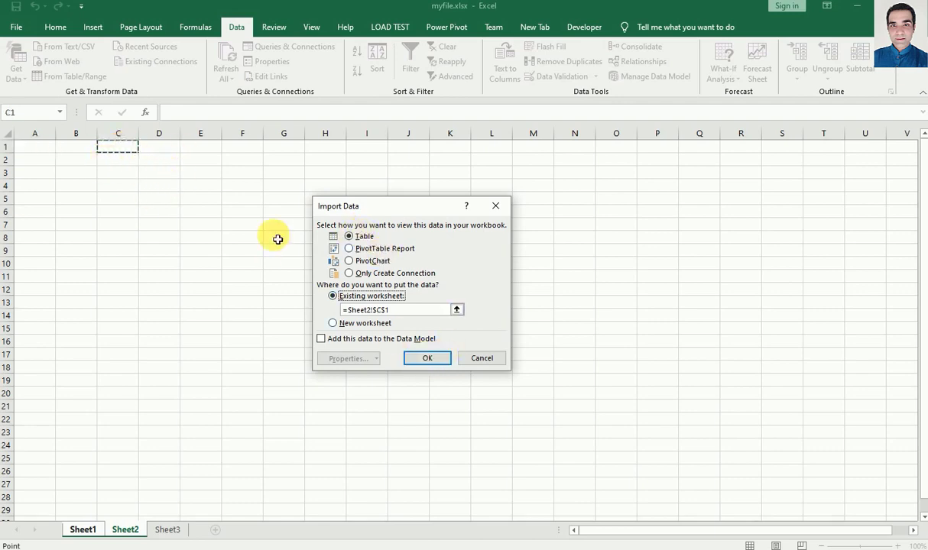
left_click(419, 359)
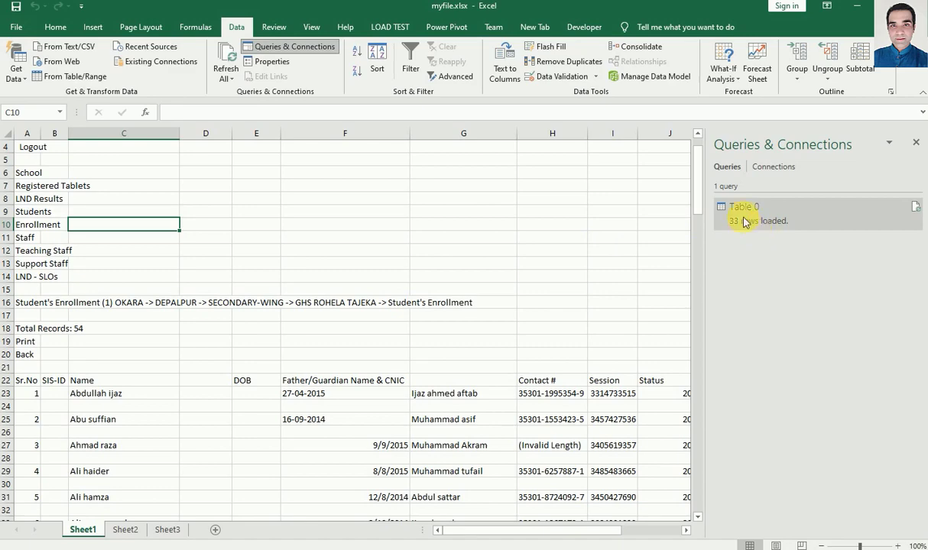
mouse_move(744, 207)
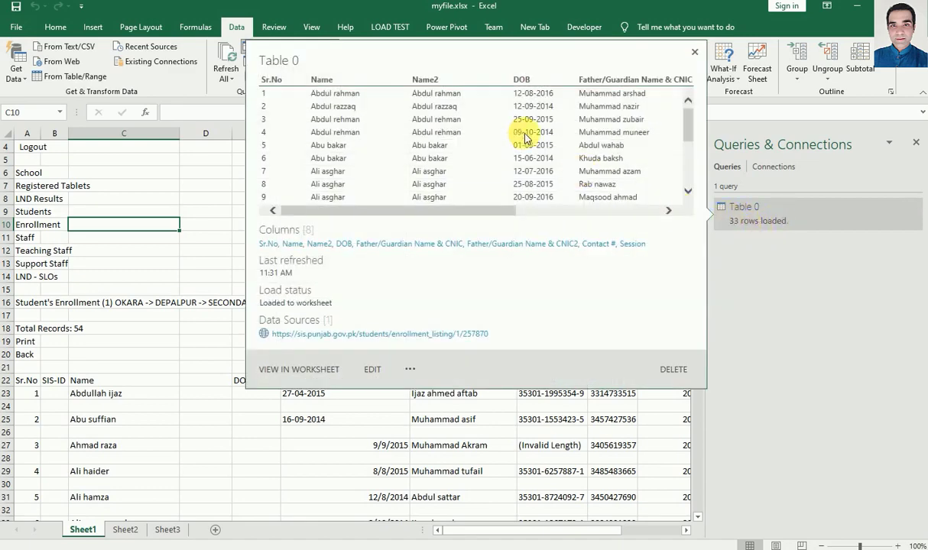
scroll(524, 138, "down", 2)
scroll(524, 138, "down", 1)
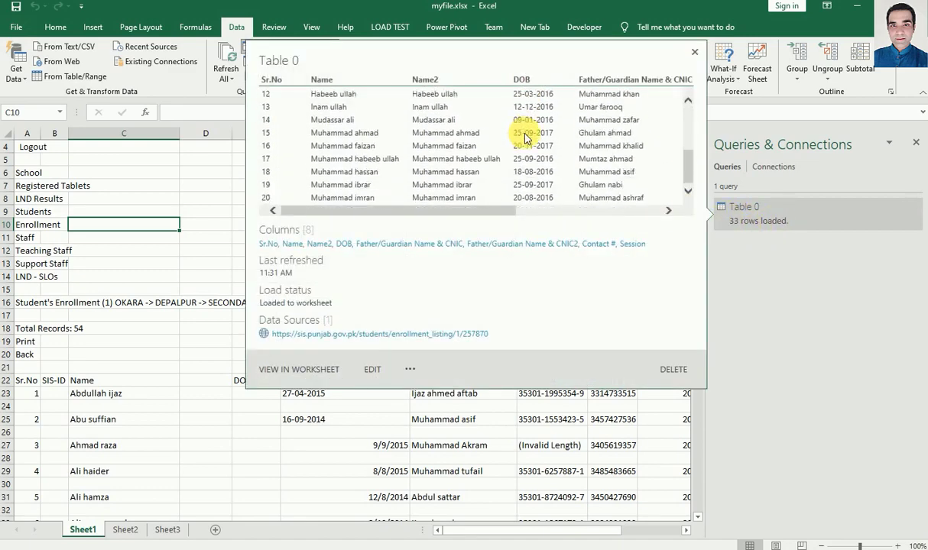
scroll(524, 138, "up", 1)
scroll(524, 138, "up", 2)
scroll(525, 138, "up", 1)
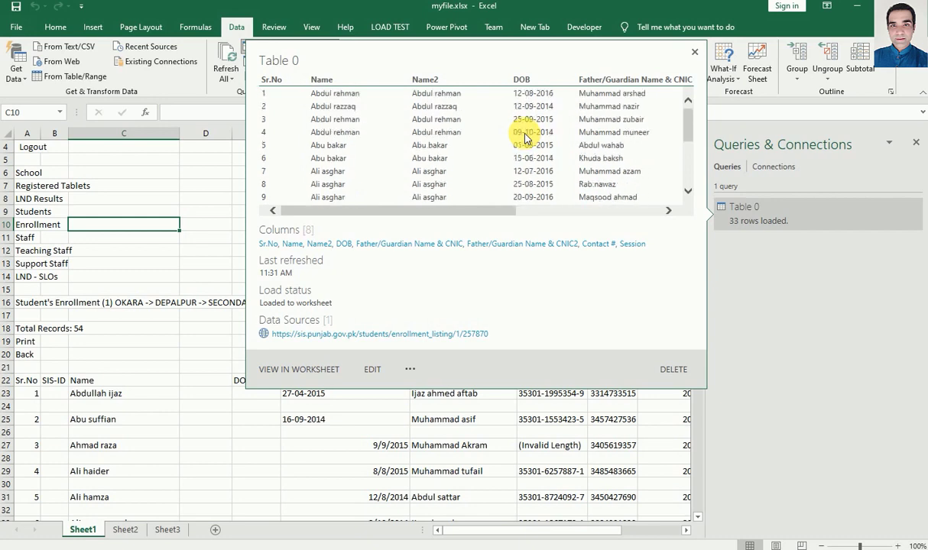
left_click_drag(484, 210, 642, 214)
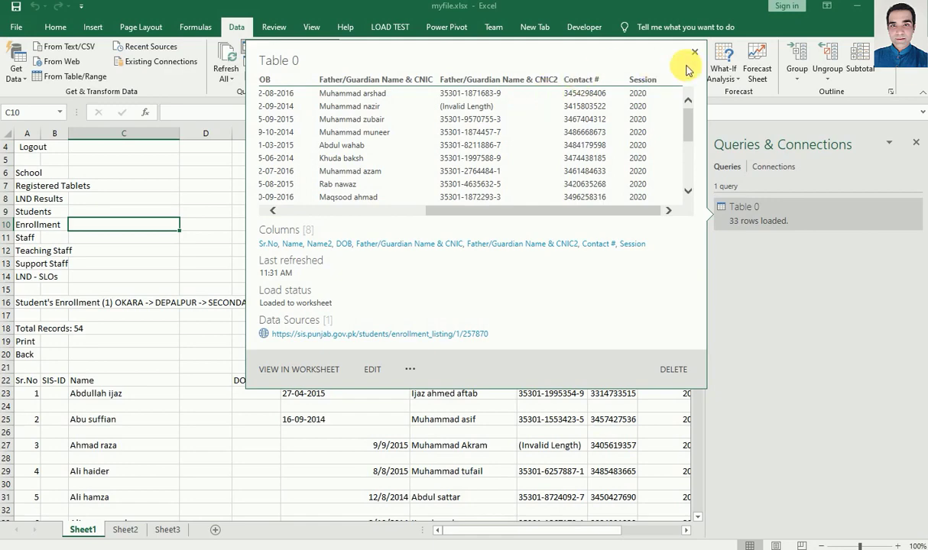
Step: Show the loaded table on Sheet2 and scroll down to check the last record, number 33
left_click(297, 368)
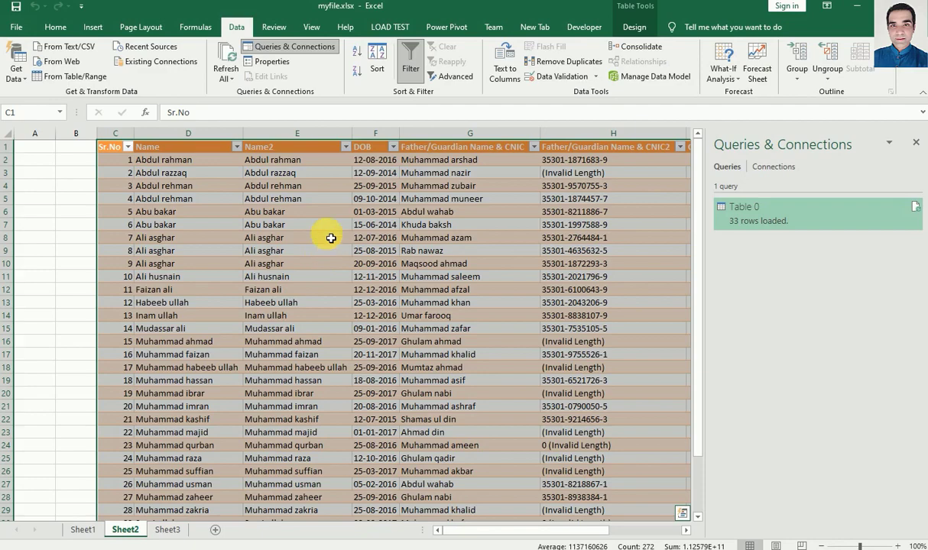
left_click(317, 225)
scroll(341, 272, "down", 2)
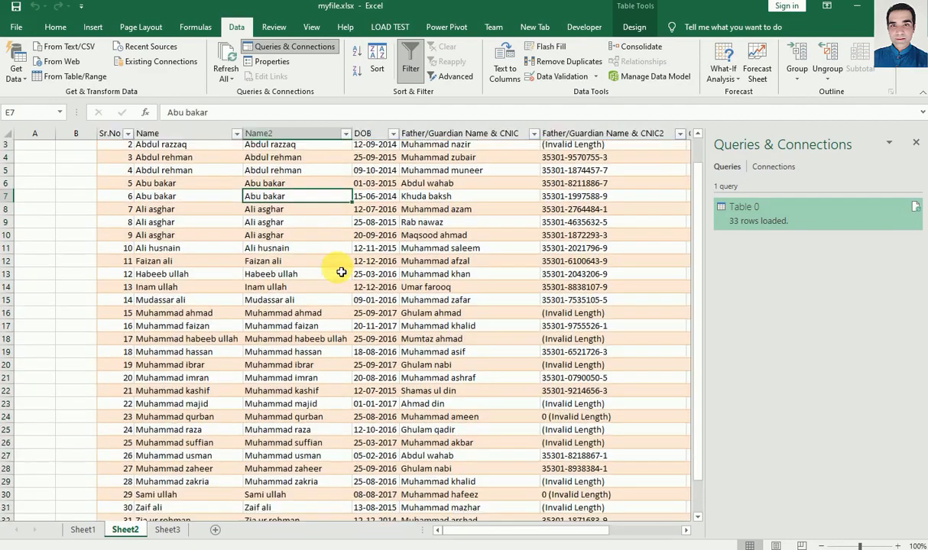
scroll(341, 272, "down", 4)
scroll(341, 272, "up", 1)
scroll(341, 272, "up", 5)
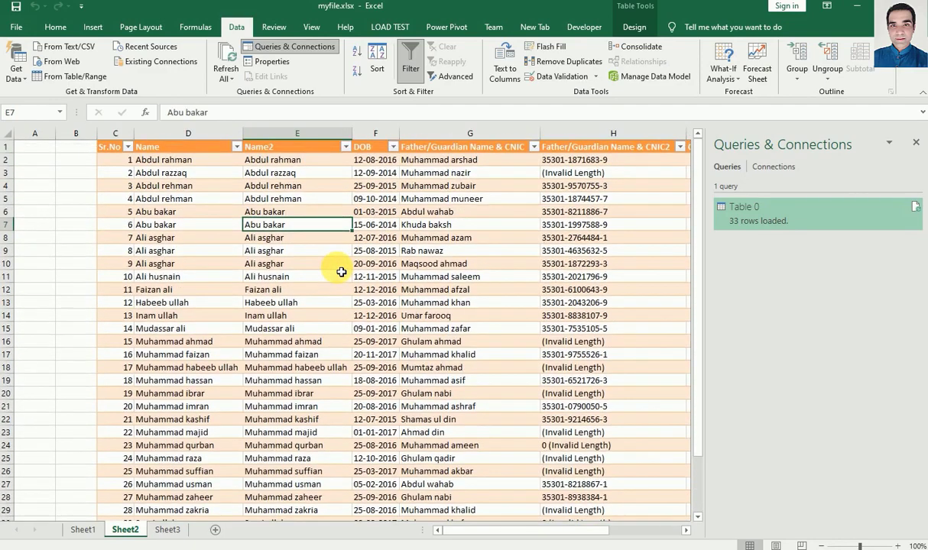
mouse_move(549, 530)
left_mouse_down()
mouse_move(652, 533)
mouse_move(573, 537)
left_mouse_up()
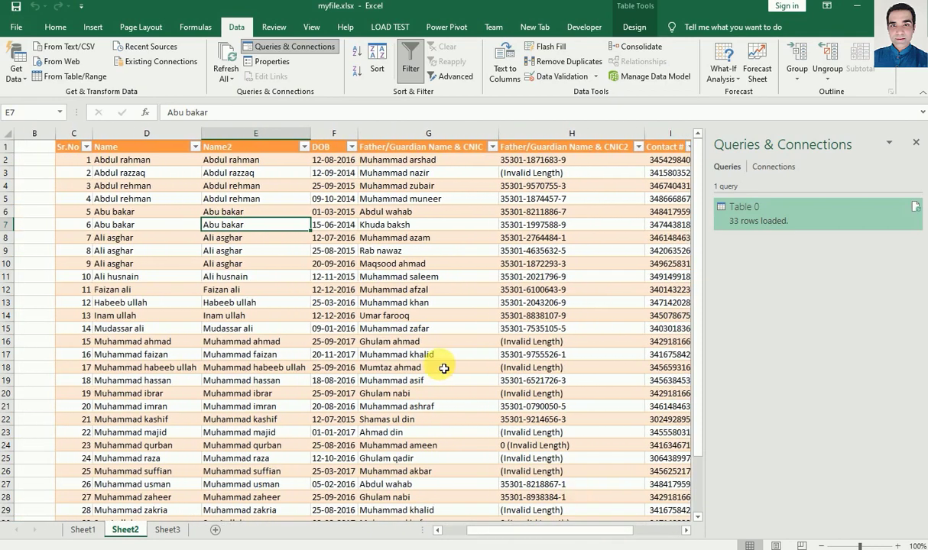
scroll(441, 365, "down", 6)
left_click(72, 344)
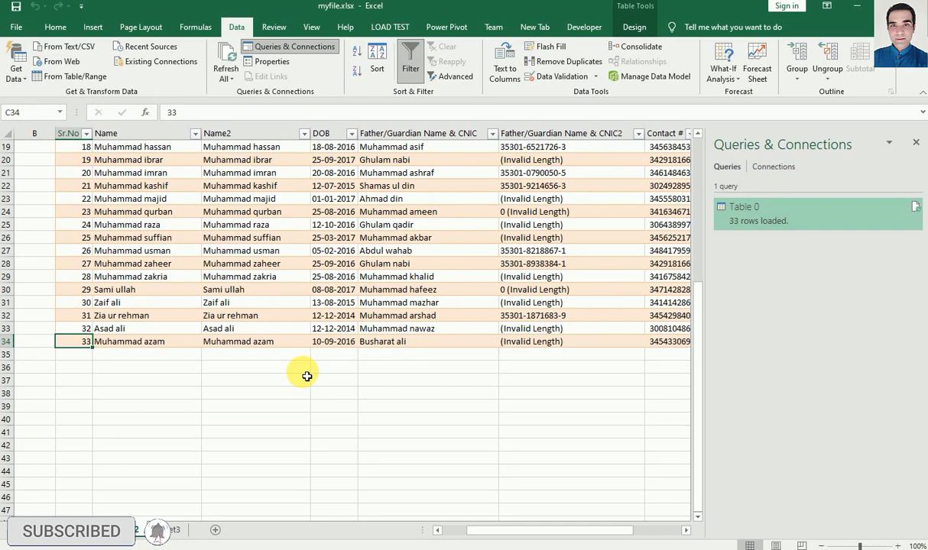
scroll(307, 376, "up", 1)
scroll(306, 376, "up", 5)
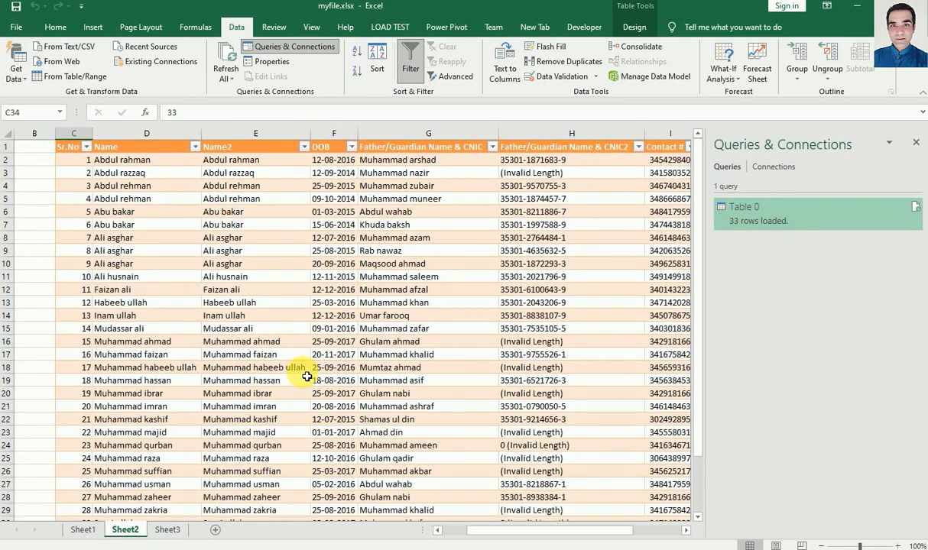